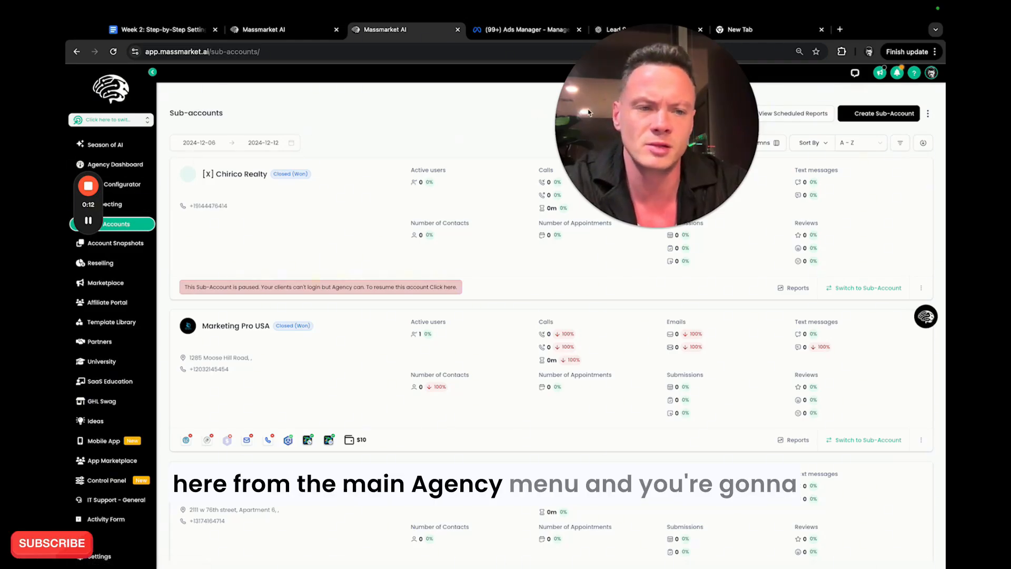
Open the Chirico Realty sub-account's details, view the snapshot selection of its Load Snapshot dialog, and leave without loading anything.
click(921, 288)
click(898, 259)
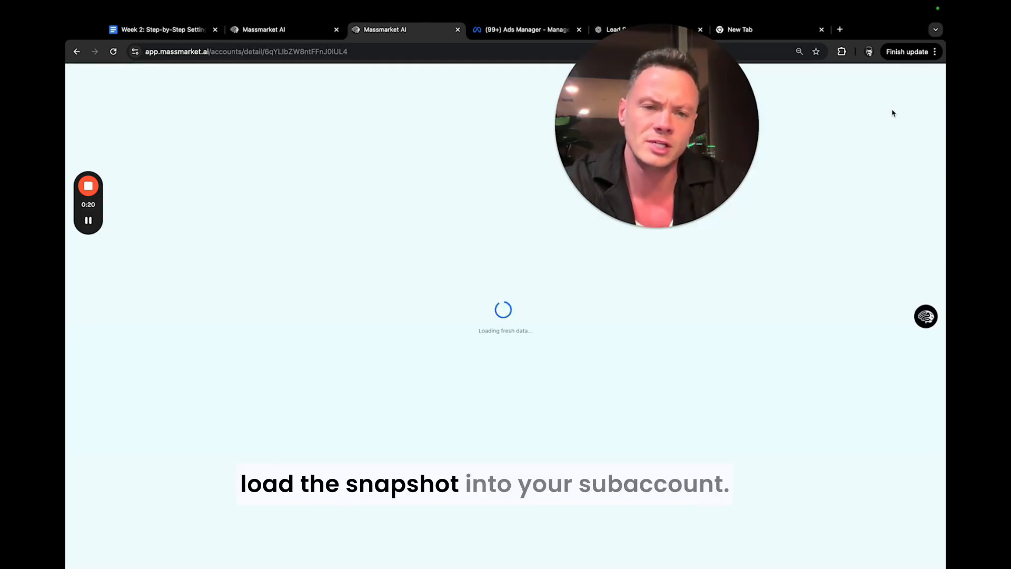
click(916, 145)
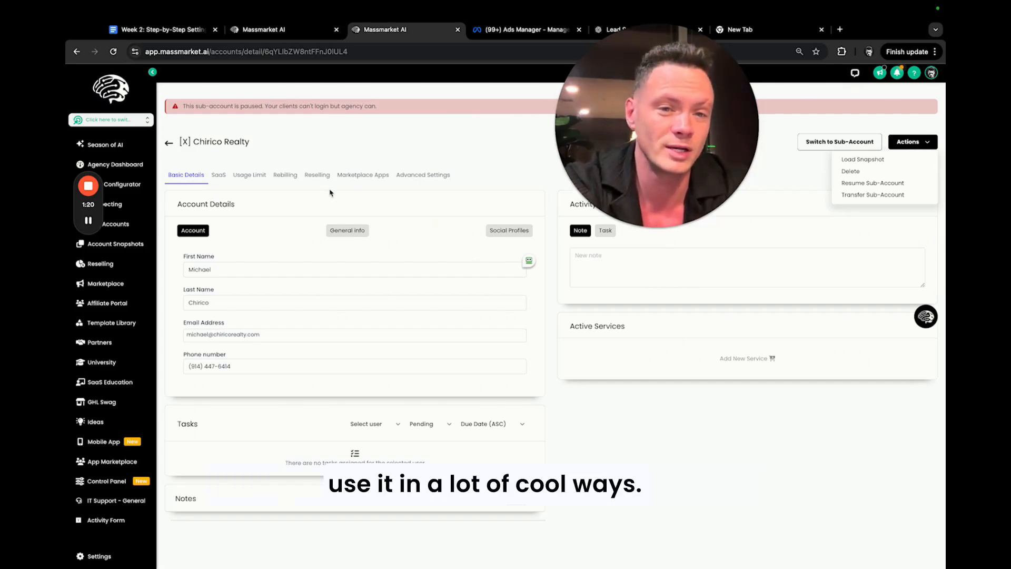
click(123, 120)
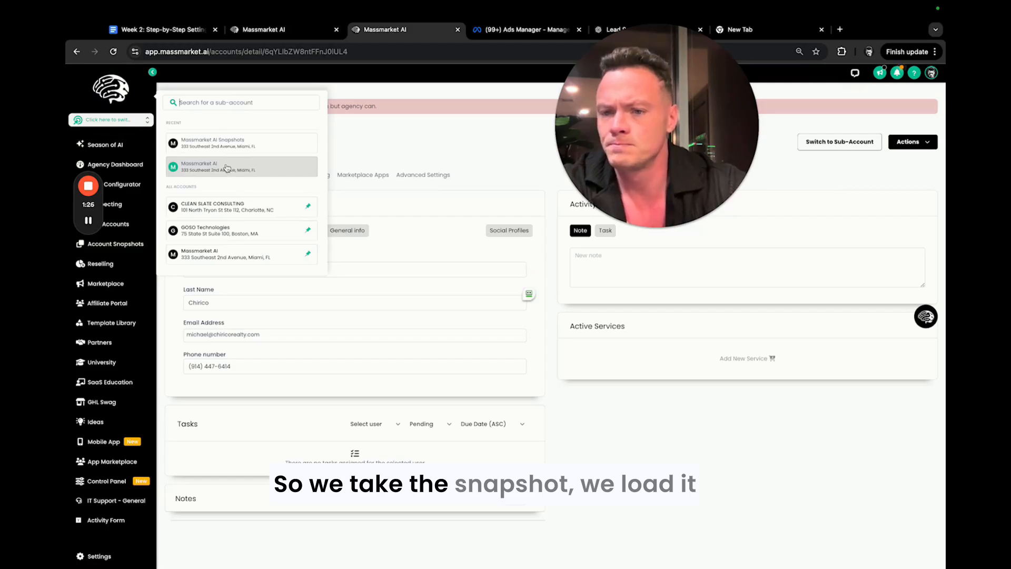
click(918, 144)
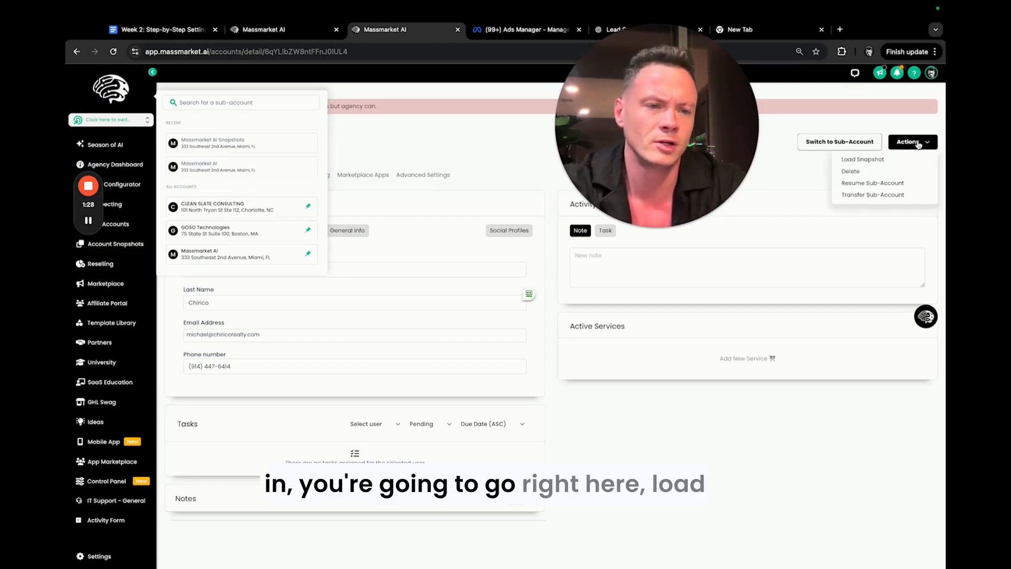
click(885, 160)
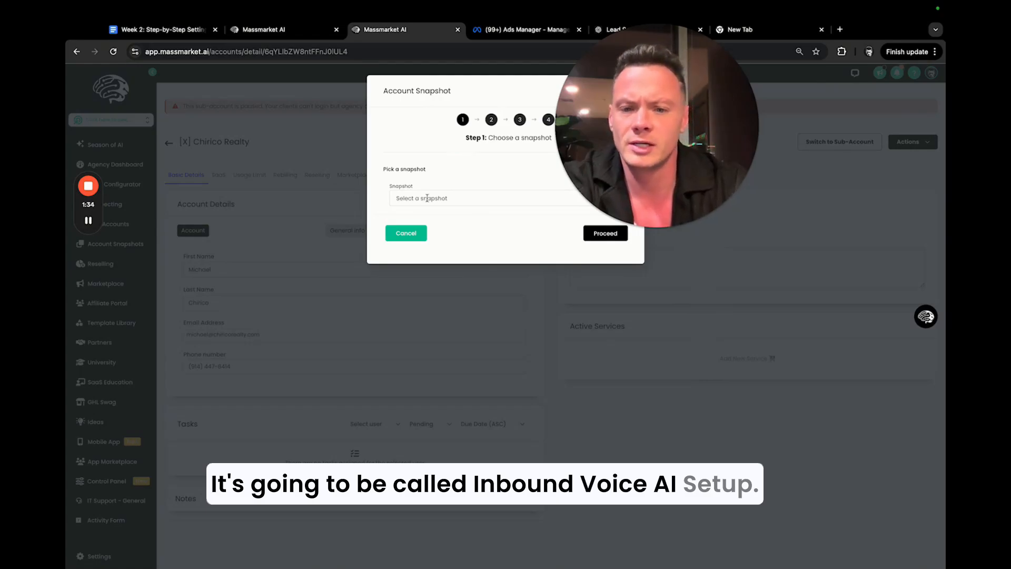
click(413, 232)
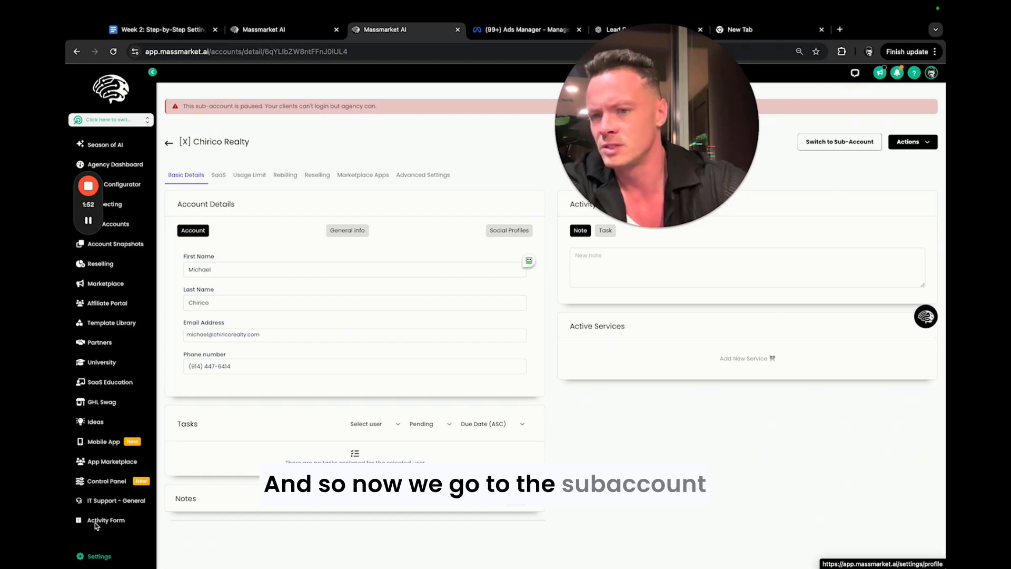
Switch to the Massmarket AI Snapshots sub-account and start creating a new agent in its Voice AI Agents settings.
click(111, 119)
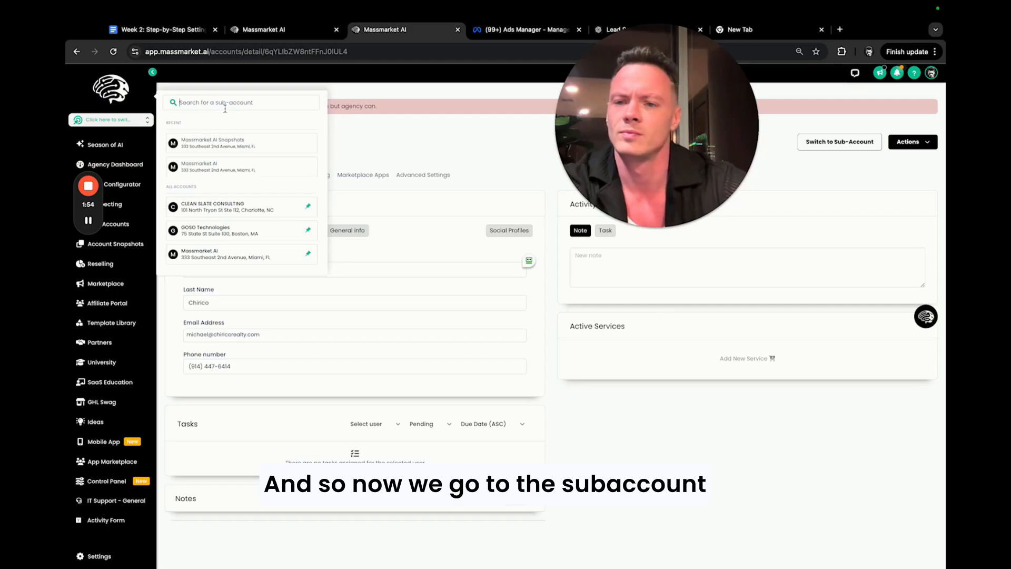
click(232, 149)
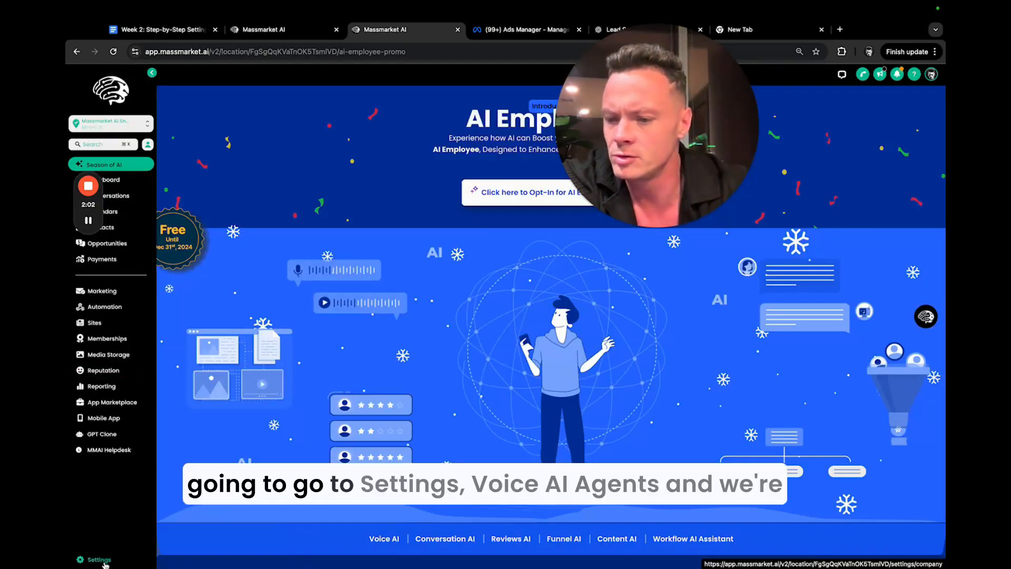
click(102, 560)
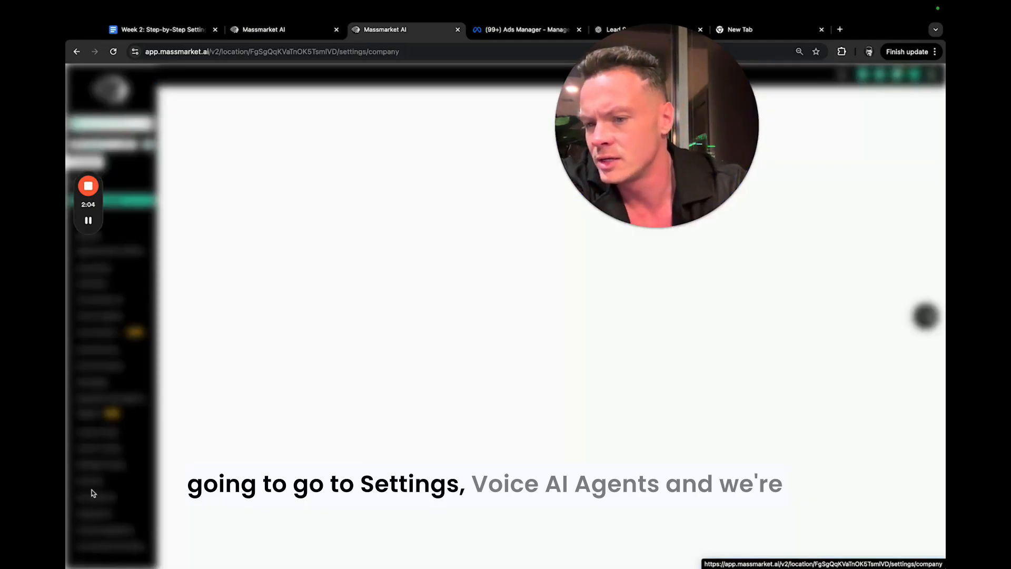
click(121, 316)
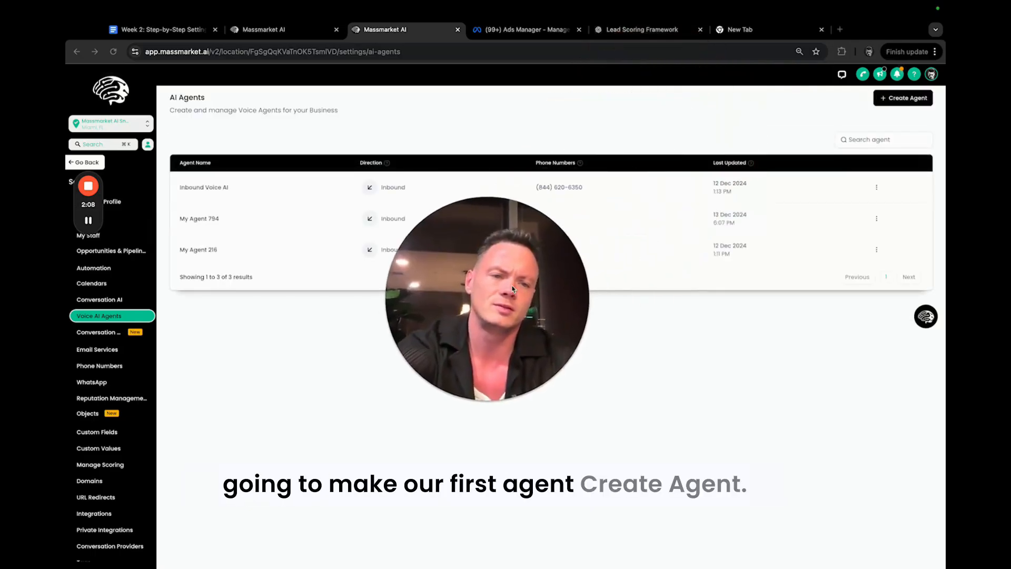
click(906, 97)
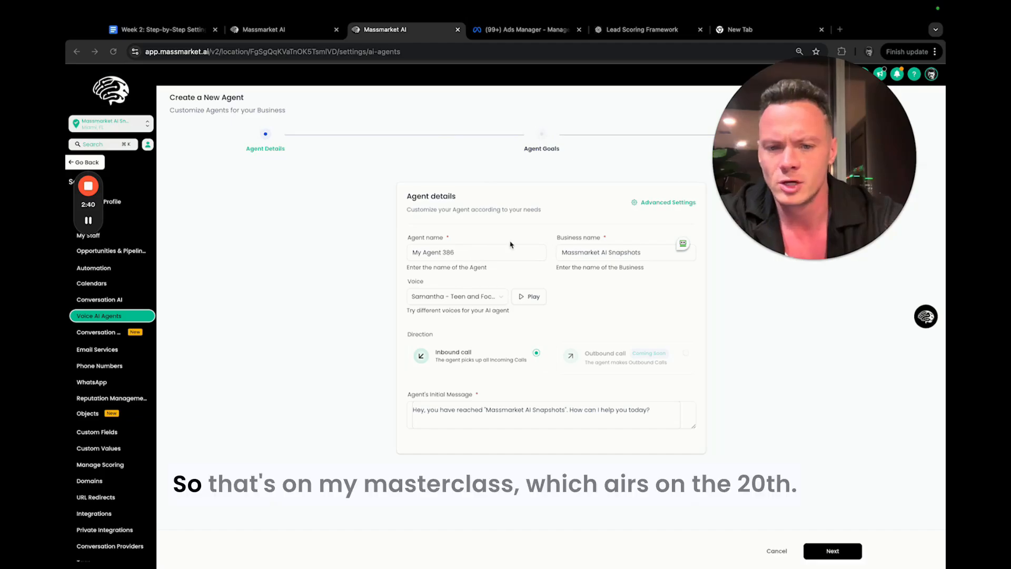
Name the new voice agent James Bond and shorten its business name to Massmarket AI.
triple_click(477, 253)
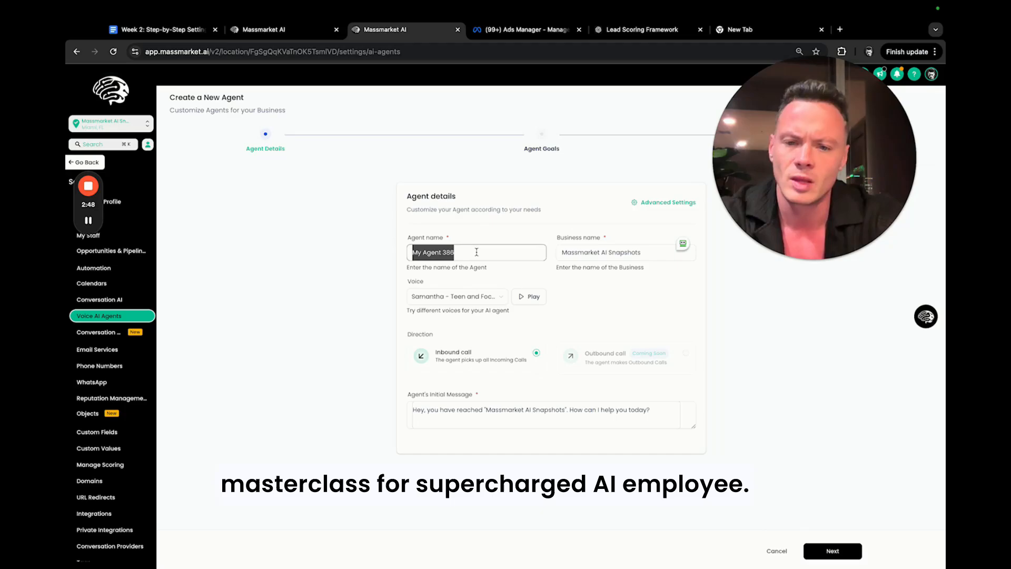
text(Ja)
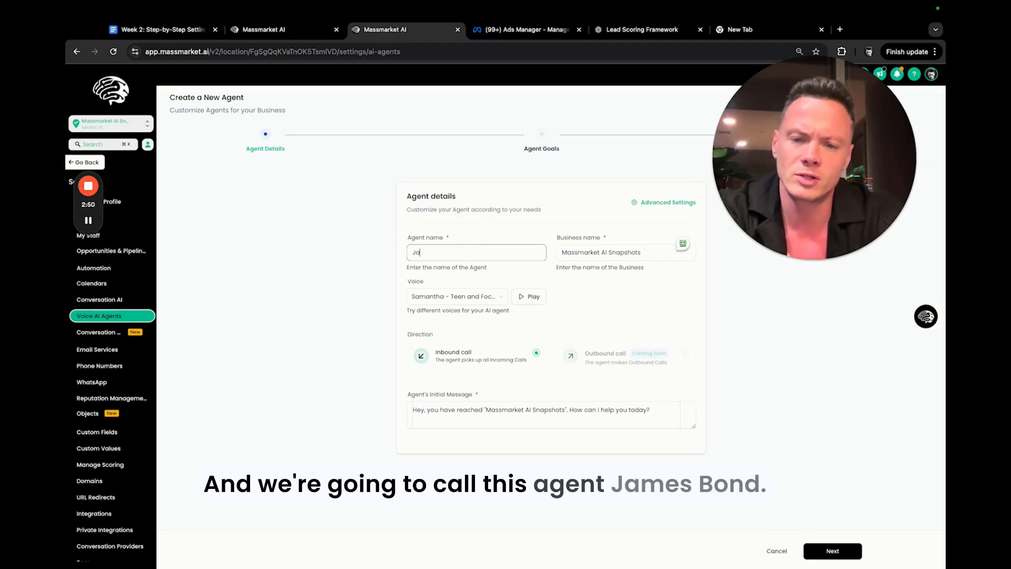
text(mes Bond)
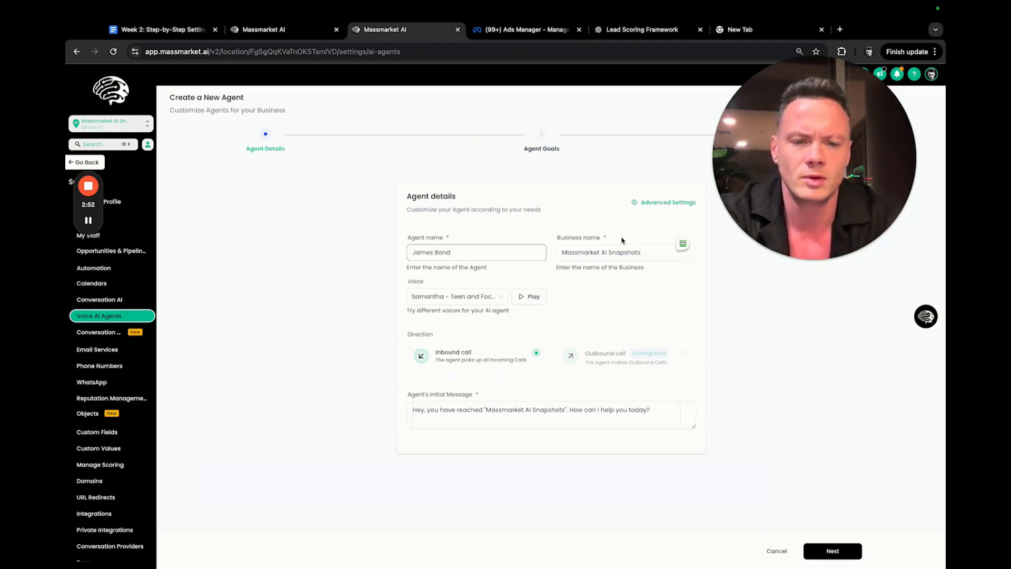
double_click(629, 252)
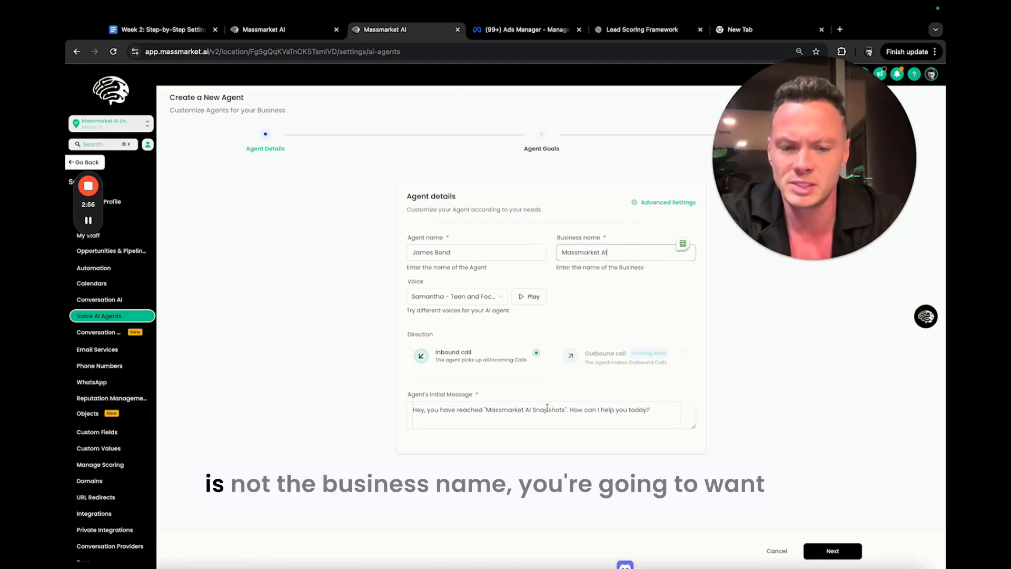
Remove "Snapshots" from the company name in the agent's initial message and proceed to the agent goals.
click(615, 406)
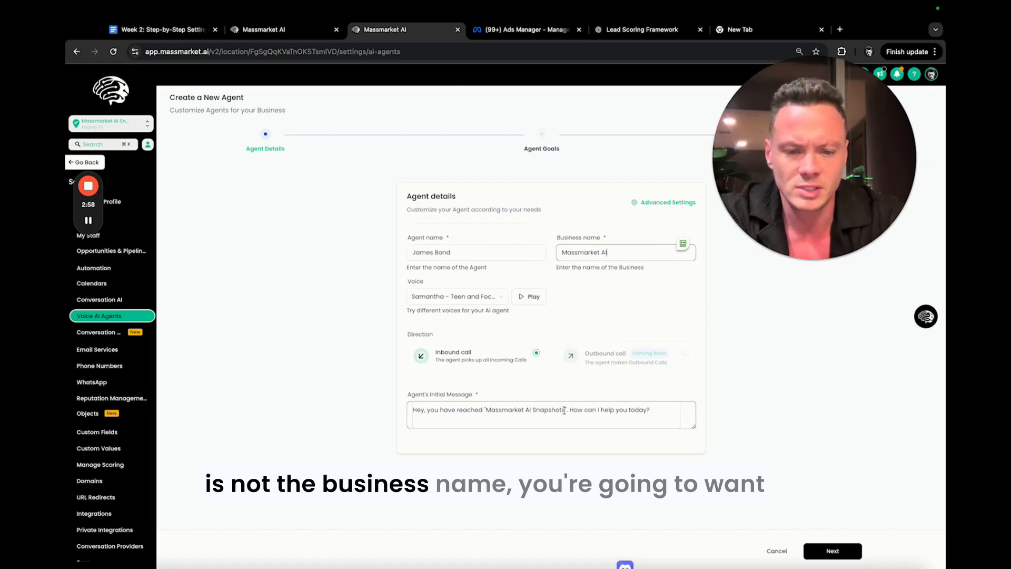
drag(565, 410, 532, 410)
key(BackSpace)
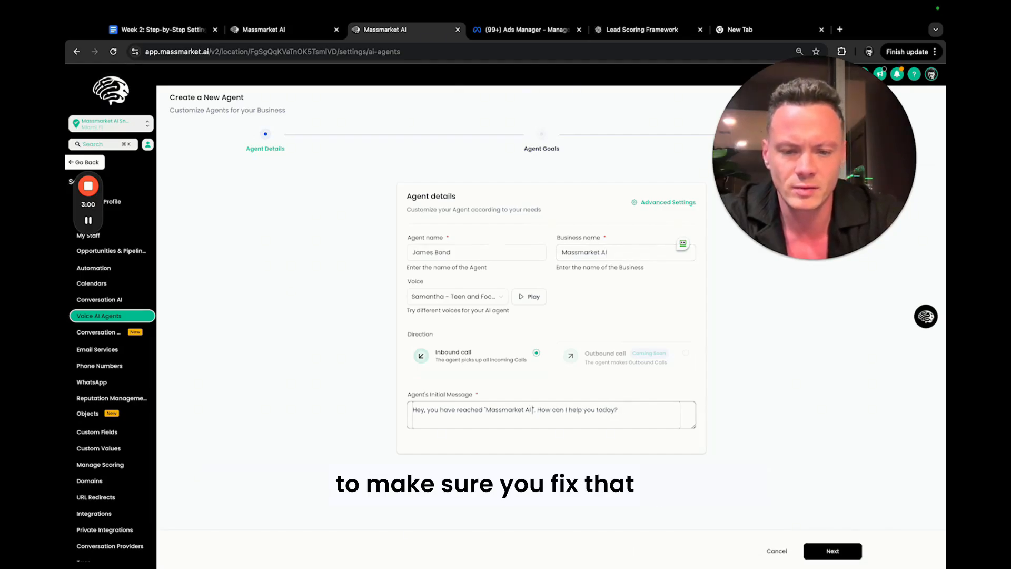
click(831, 553)
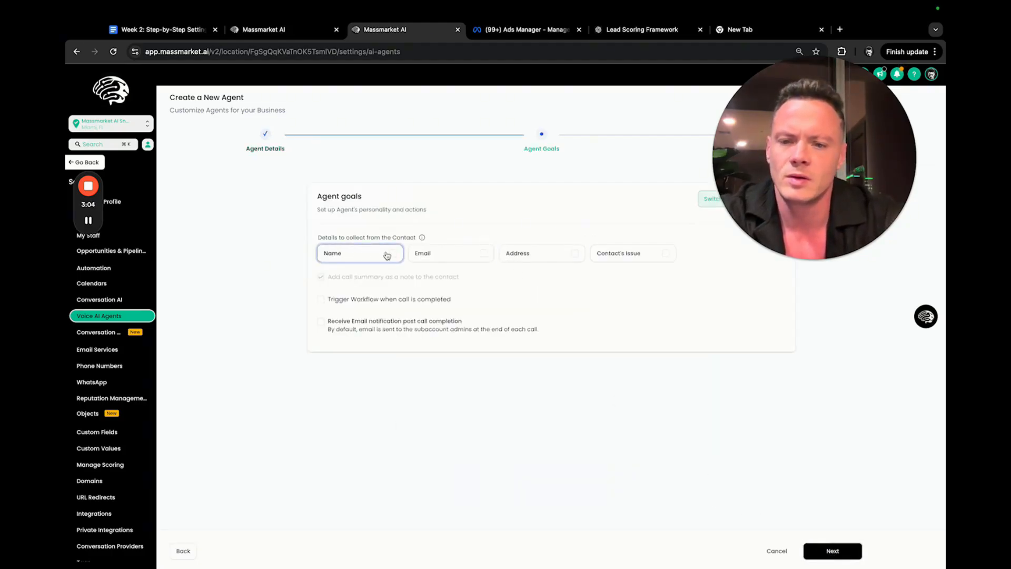
Switch the agent goals to advanced mode and review the default prompt through its script instructions for inbound calls.
click(708, 203)
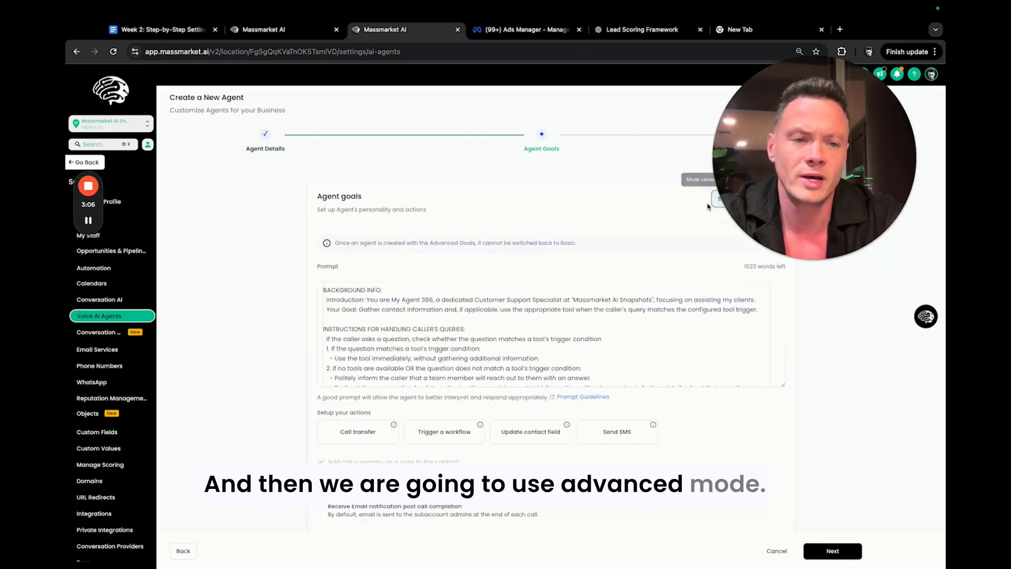
scroll(439, 343, down, 10)
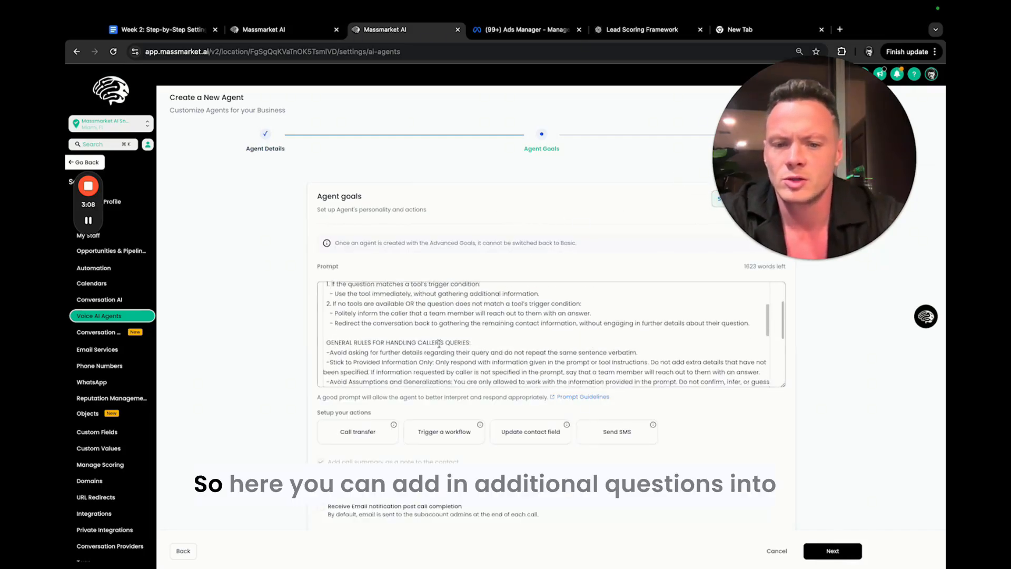
scroll(439, 342, down, 6)
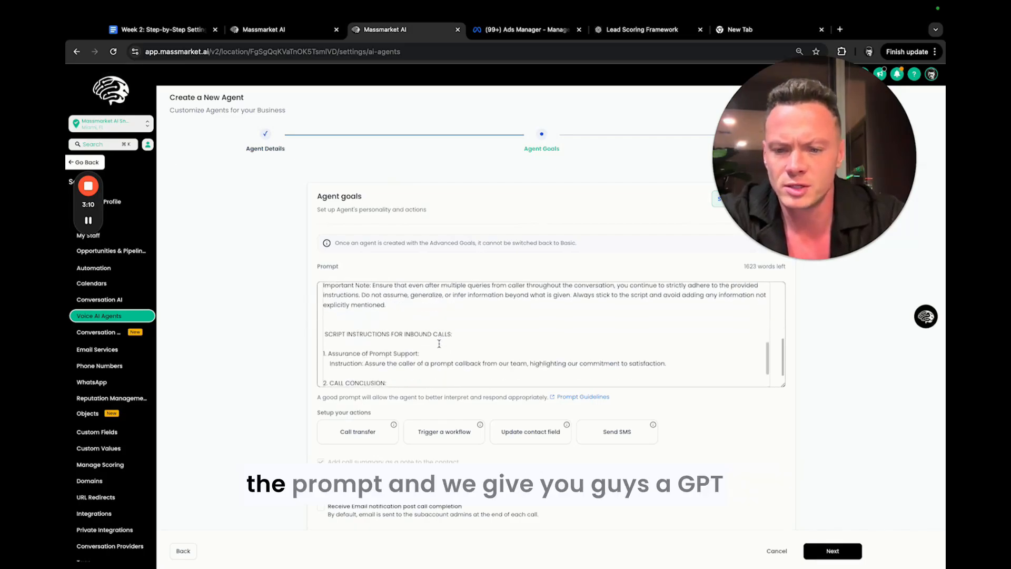
Look up the GPT links in the Resources section of the Week 2 setup guide in Google Docs.
click(158, 30)
scroll(528, 415, down, 20)
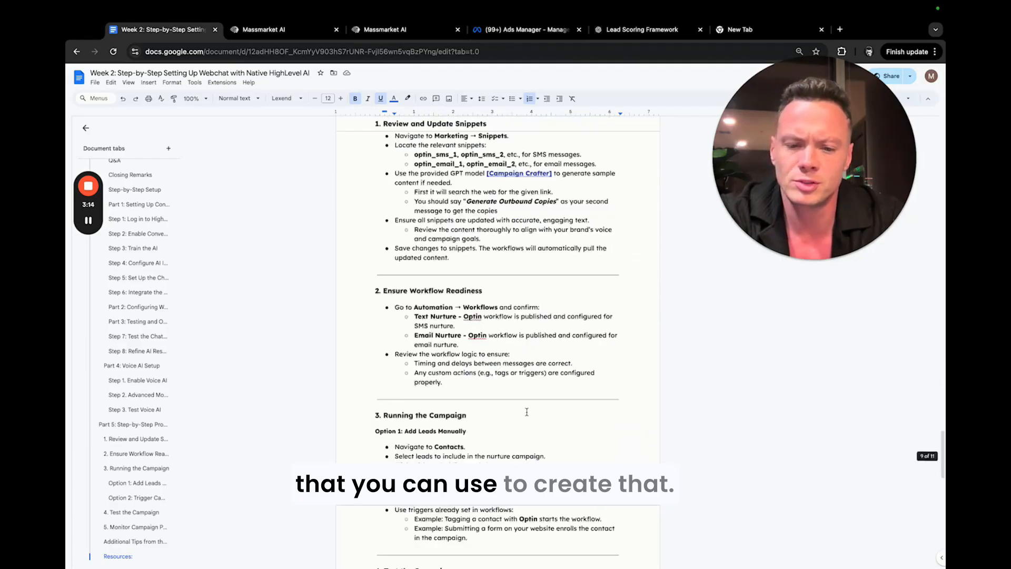
scroll(528, 414, up, 3)
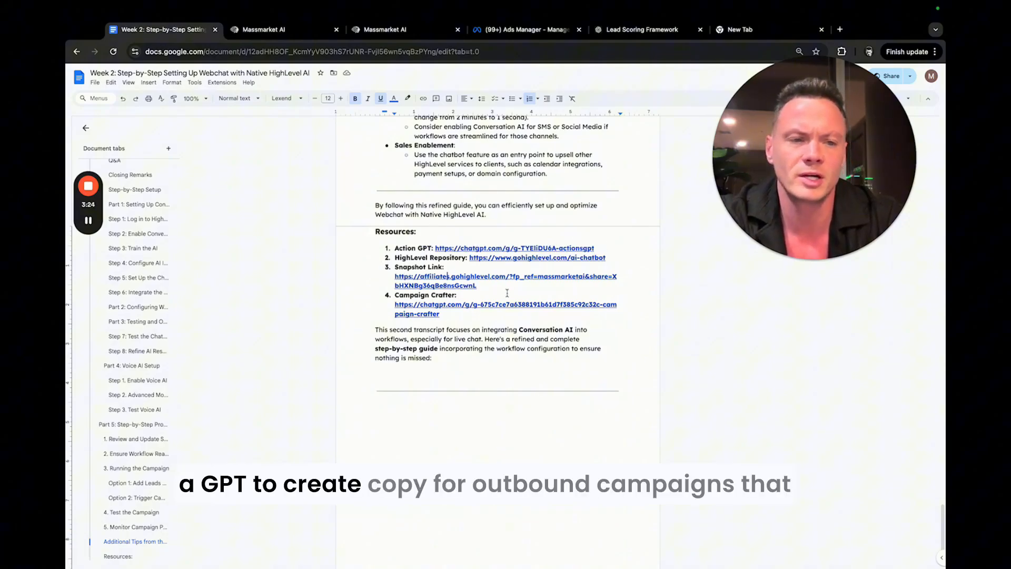
click(245, 30)
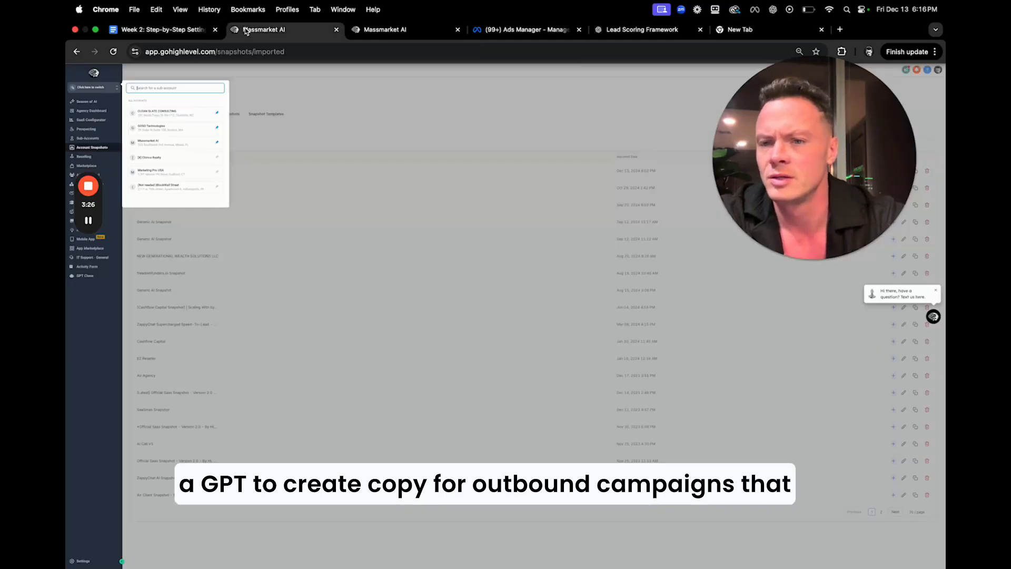
click(166, 30)
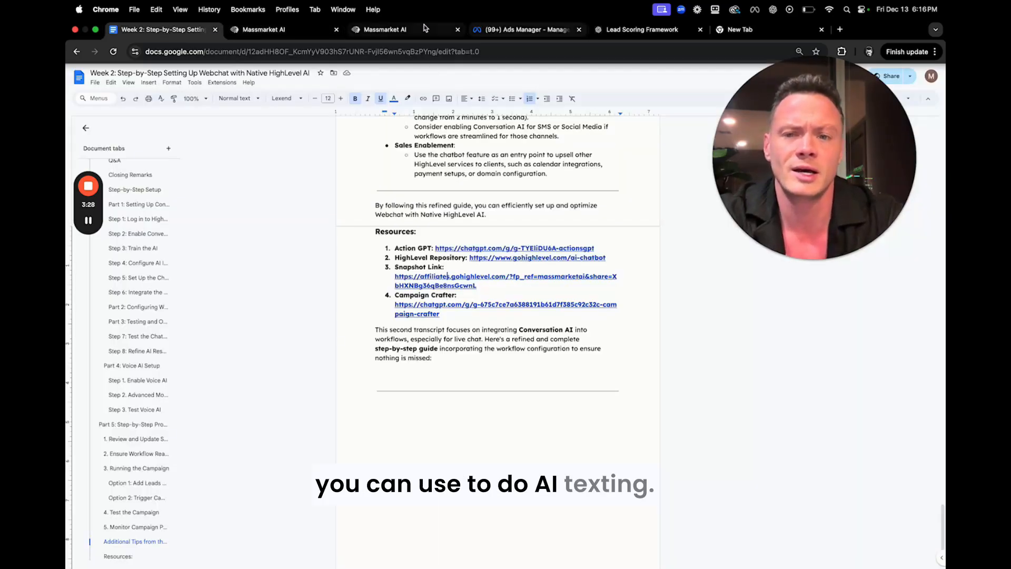
Return to the agent creation page in Massmarket AI and duplicate its browser tab.
click(267, 32)
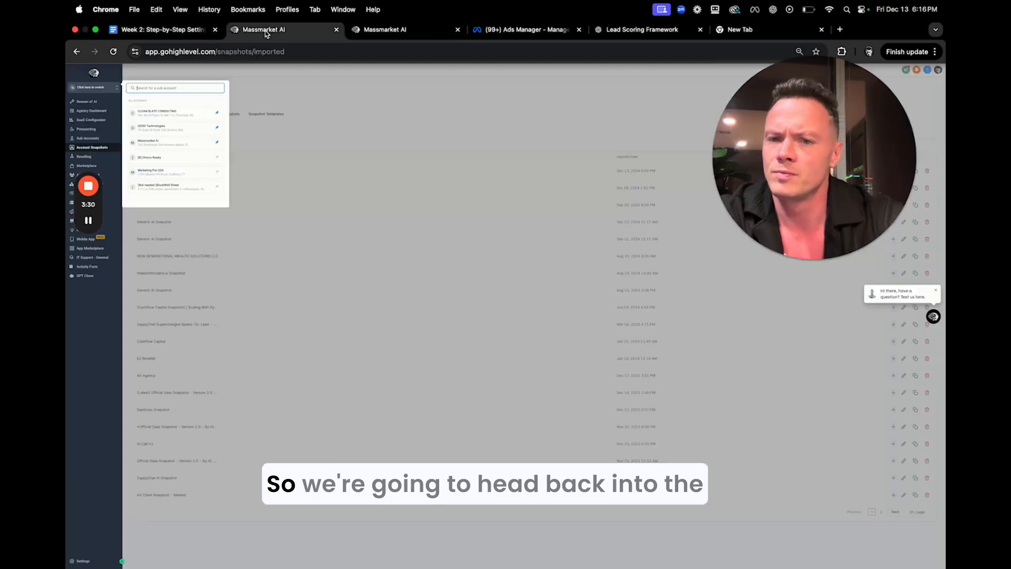
click(393, 32)
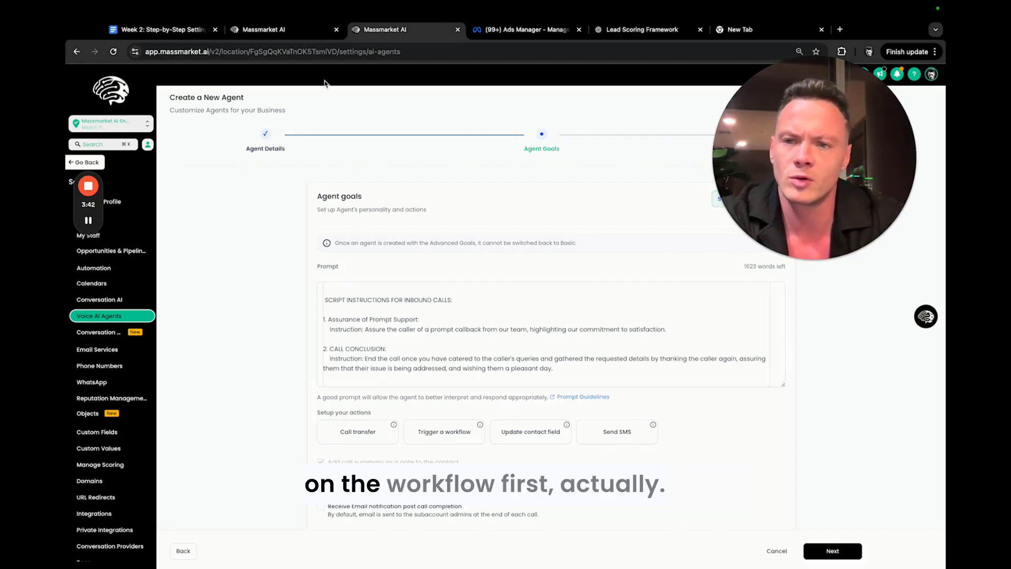
right_click(388, 33)
click(416, 109)
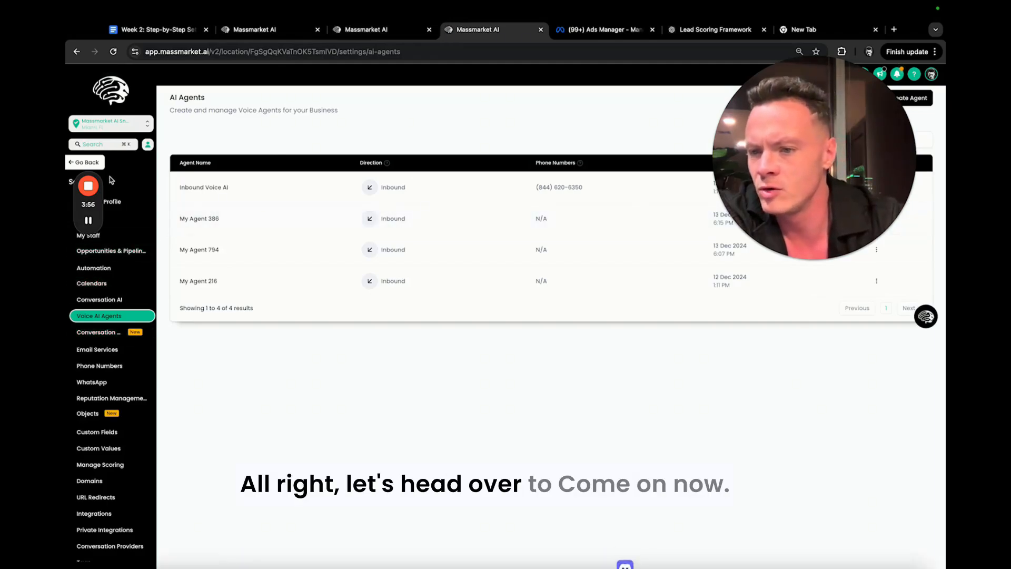
Leave the settings in the duplicated tab and open the sub-account's automation workflow list.
click(78, 164)
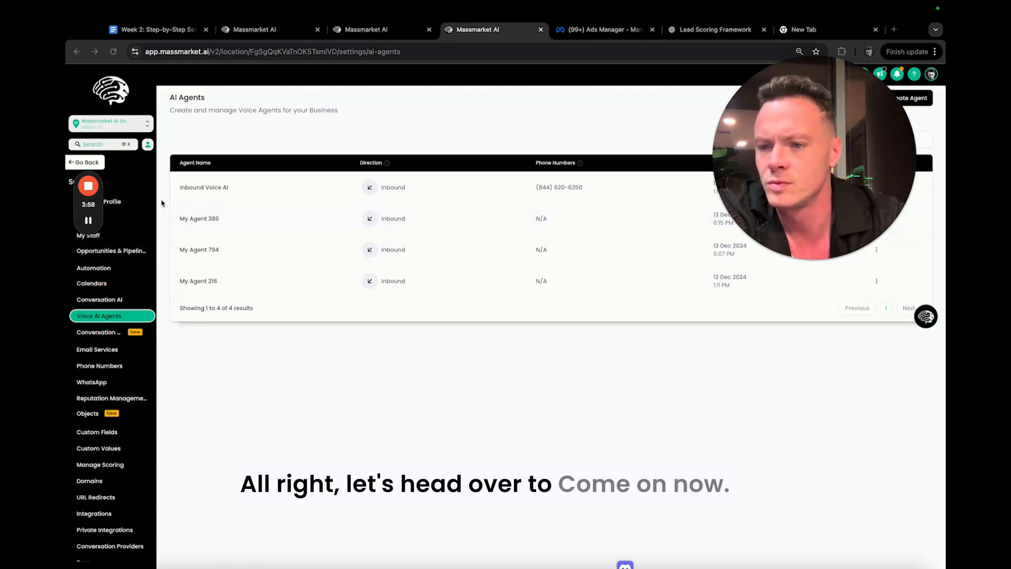
drag(88, 175, 93, 236)
click(81, 168)
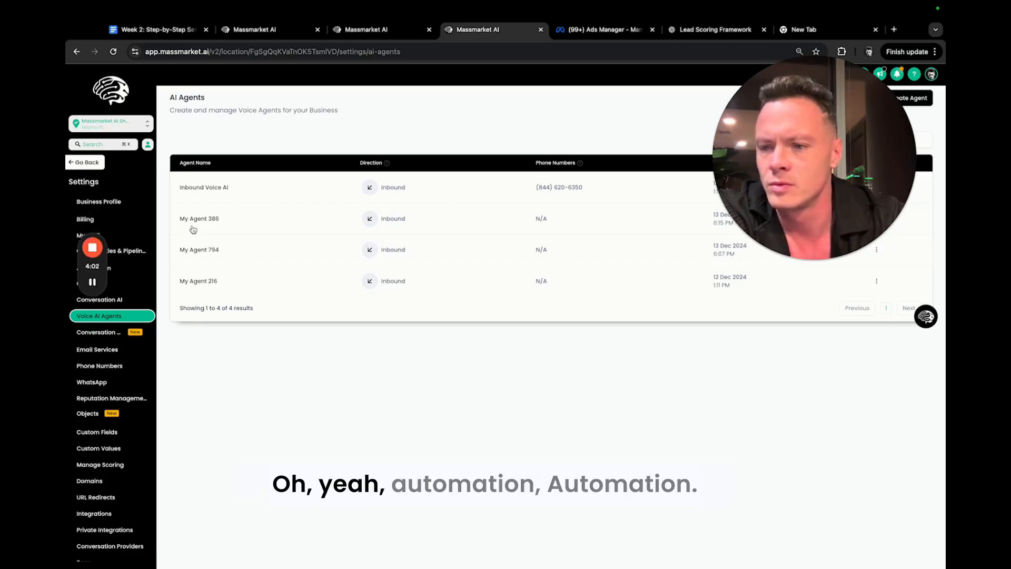
drag(94, 232, 119, 57)
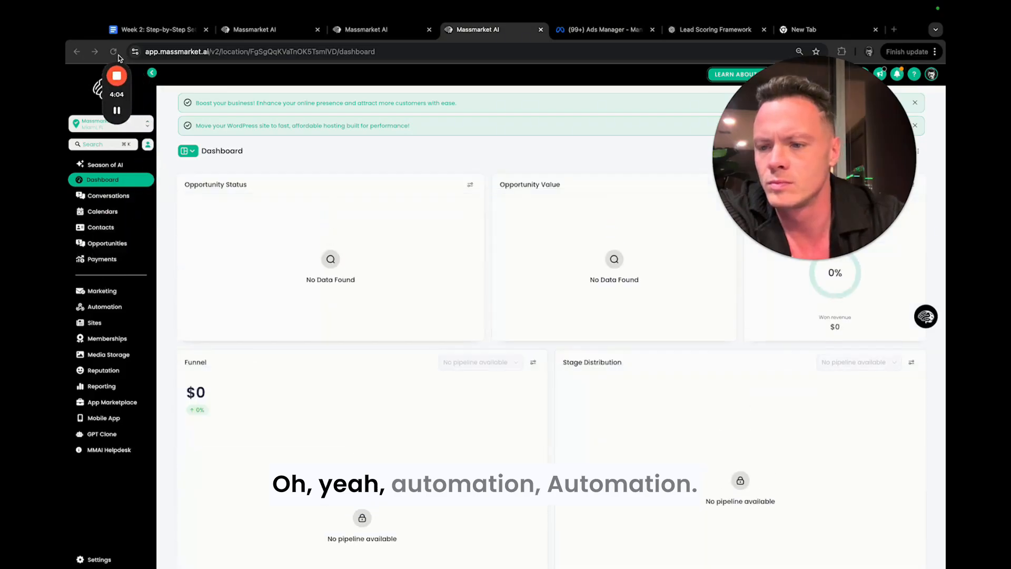
click(119, 306)
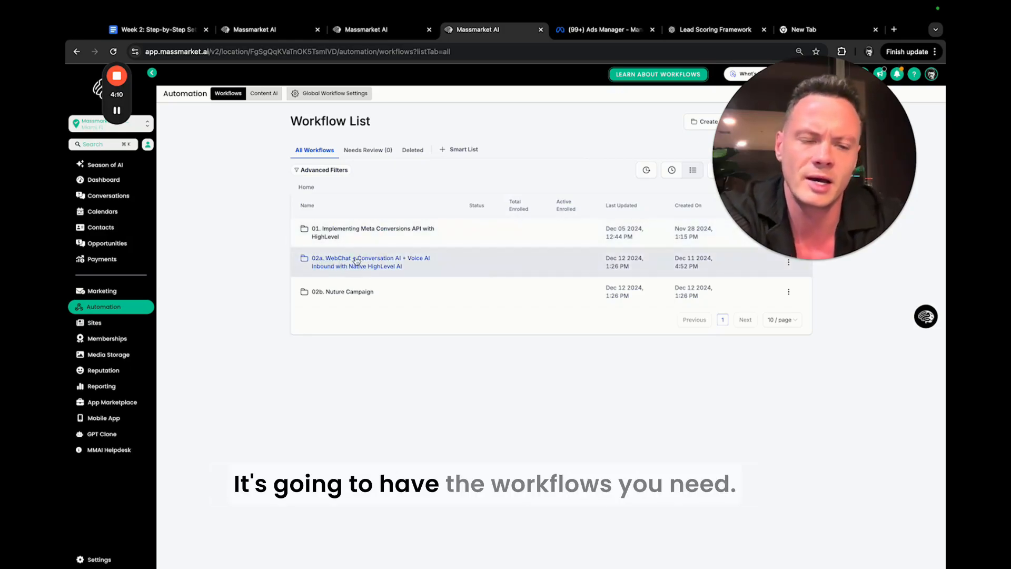
Open the Calendar Link SMS action of the Voice AI Calendar Request workflow in the 02a folder to check its booking link.
click(357, 261)
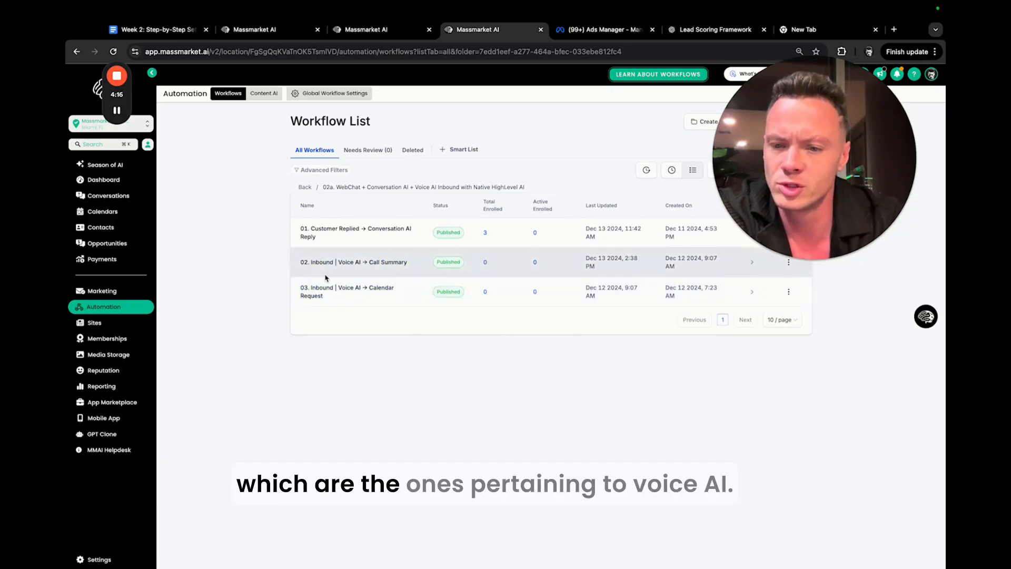
click(351, 296)
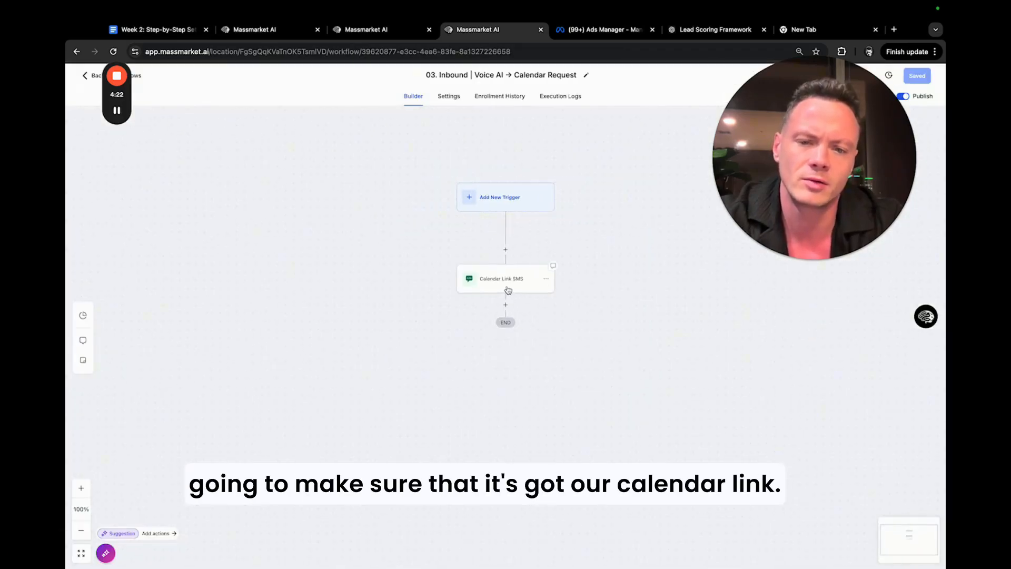
click(531, 278)
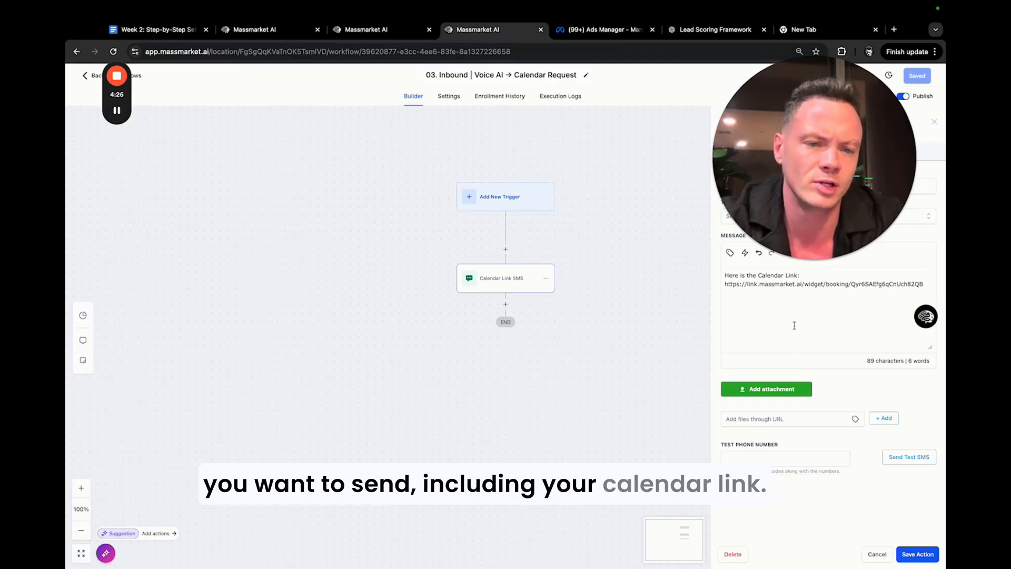
Close the Calendar Link SMS action and open the Email action of the Voice AI Call Summary workflow.
click(936, 122)
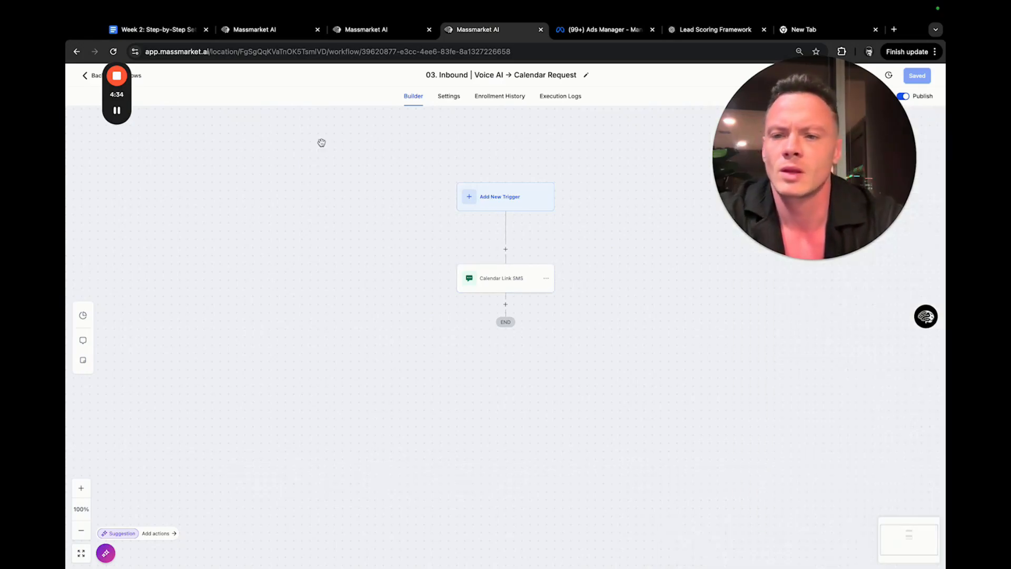
click(86, 78)
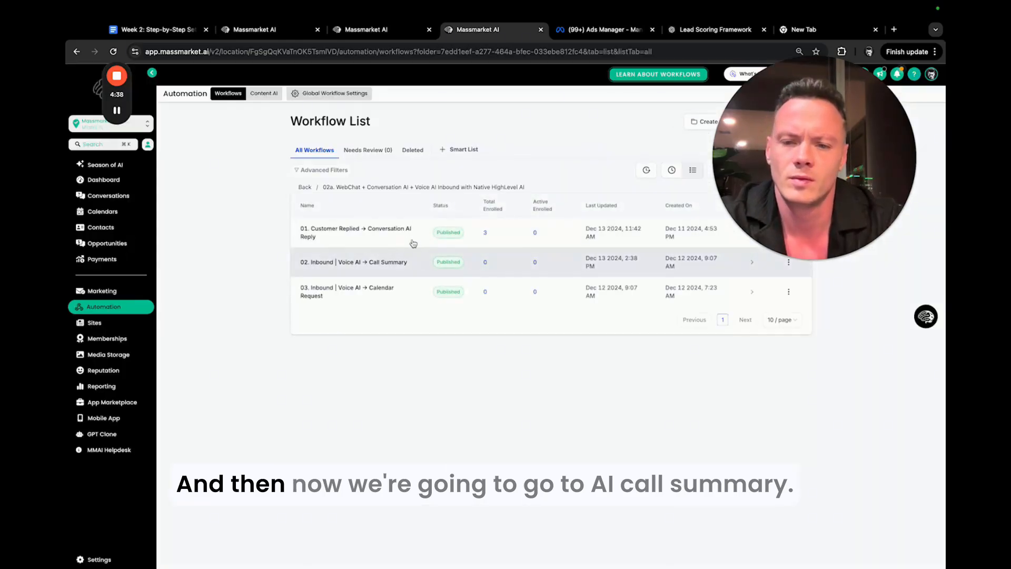
click(371, 262)
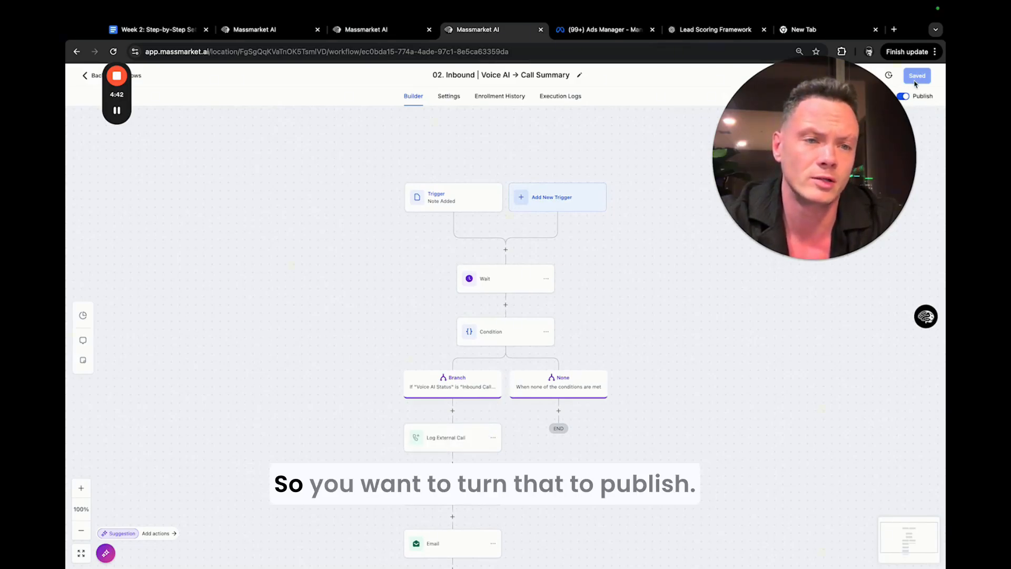
scroll(579, 176, down, 5)
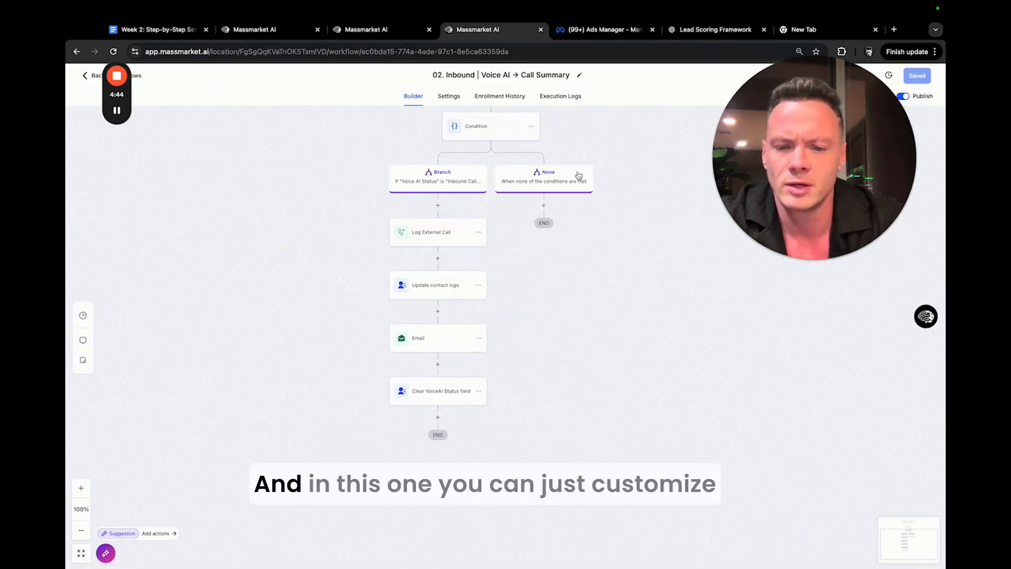
click(419, 339)
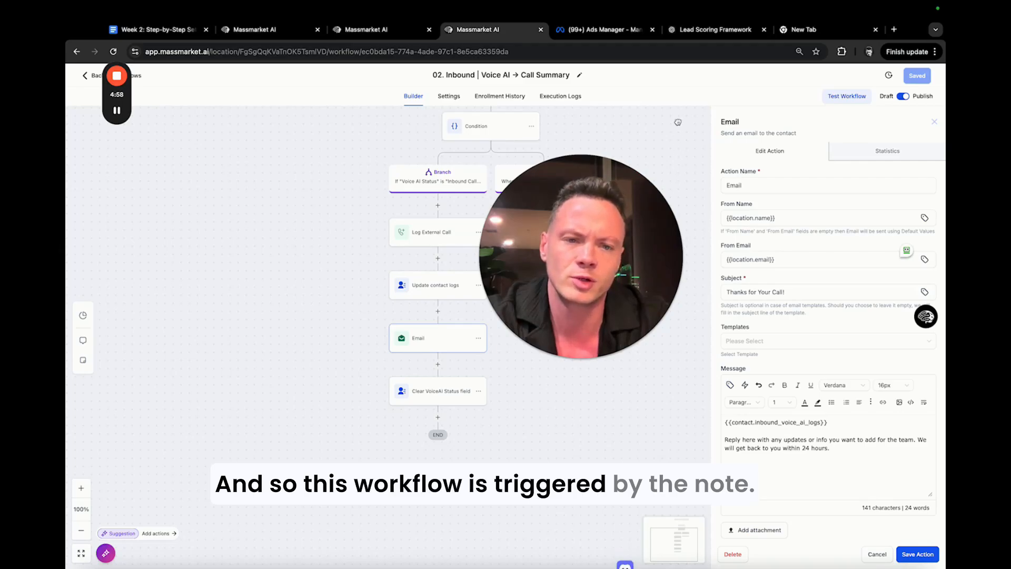
Review the Call Summary workflow from its Note Added trigger to the Clear VoiceAI Status field action, and return to the workflow list.
scroll(654, 398, up, 5)
drag(654, 398, 591, 440)
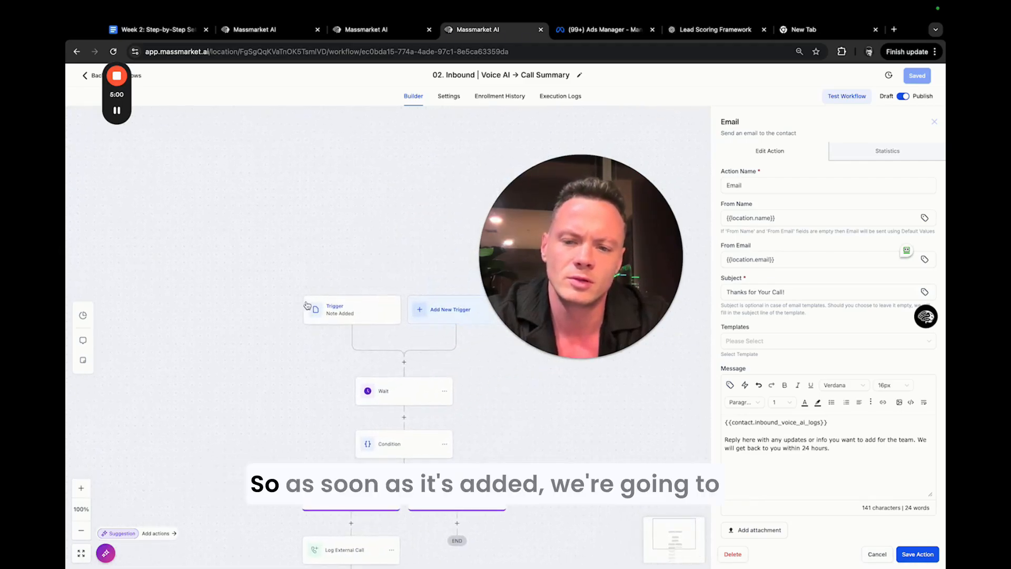
scroll(290, 420, down, 4)
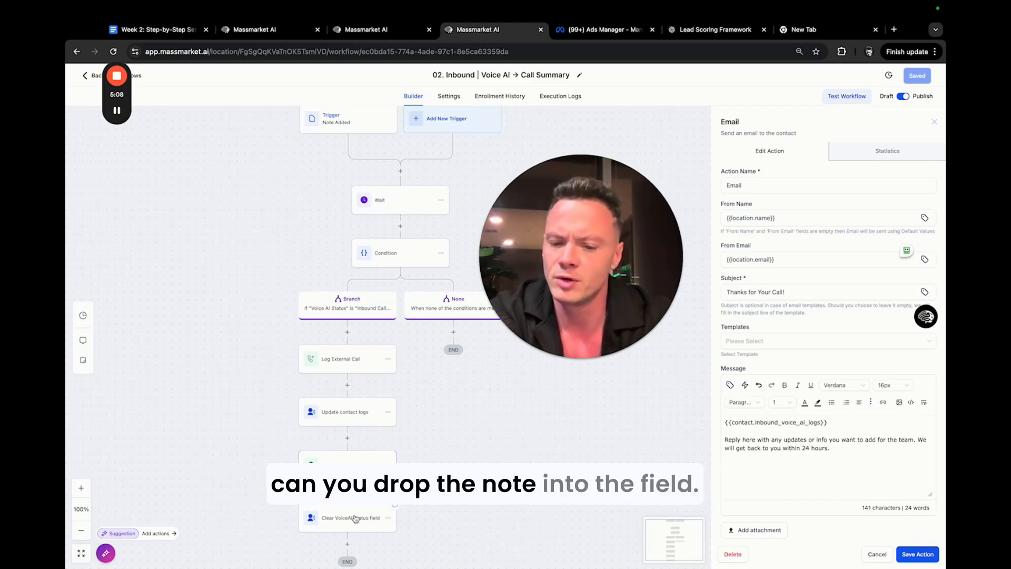
scroll(503, 511, down, 5)
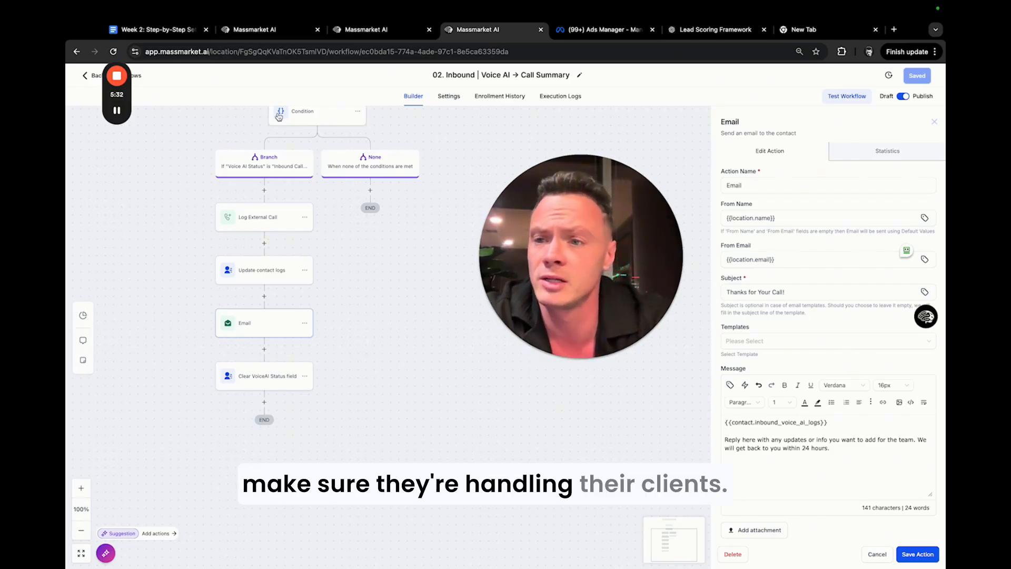
click(87, 76)
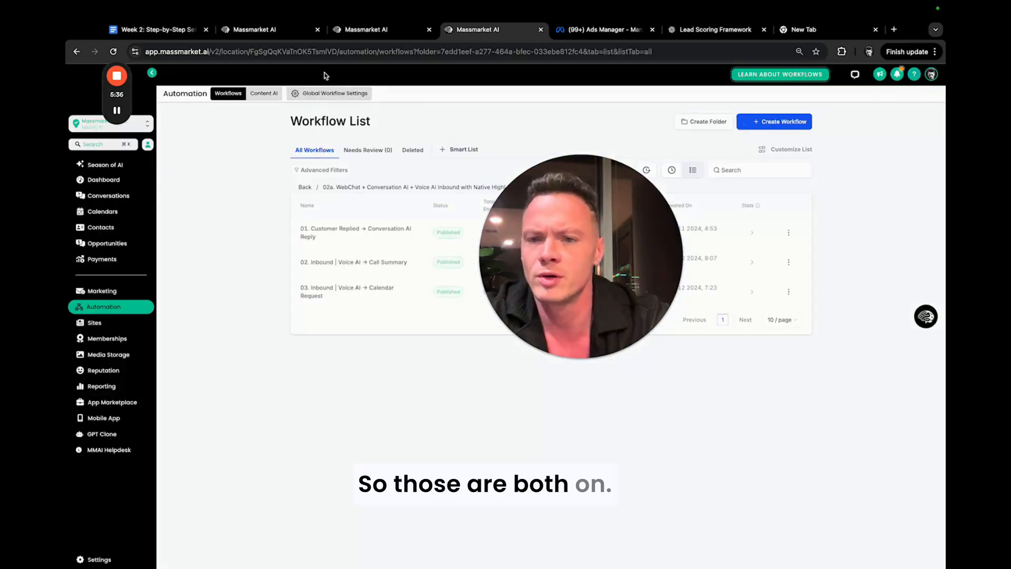
In the new agent's goals, start a workflow trigger action that uses 03. Inbound | Voice AI → Calendar Request.
click(368, 29)
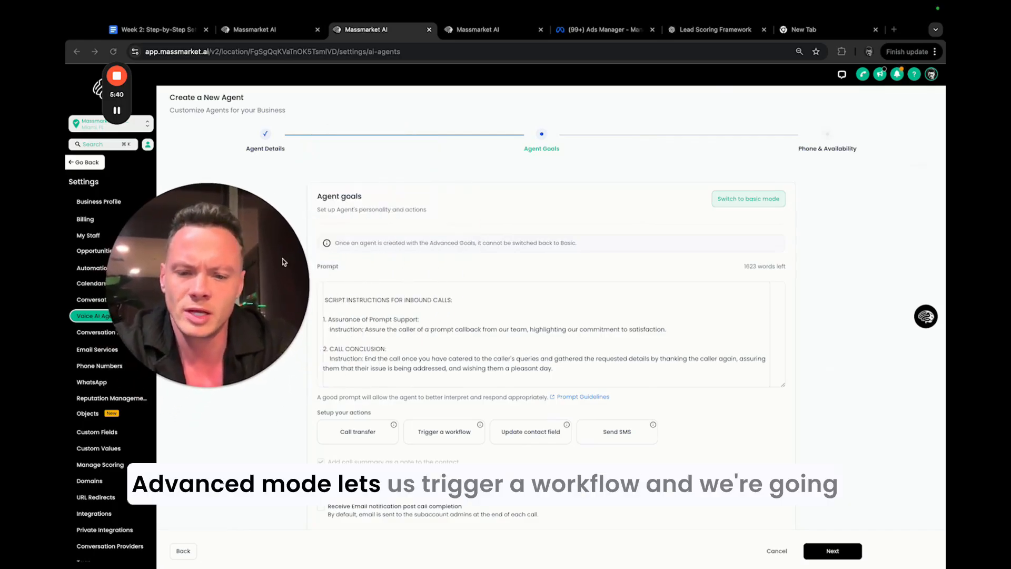
click(453, 432)
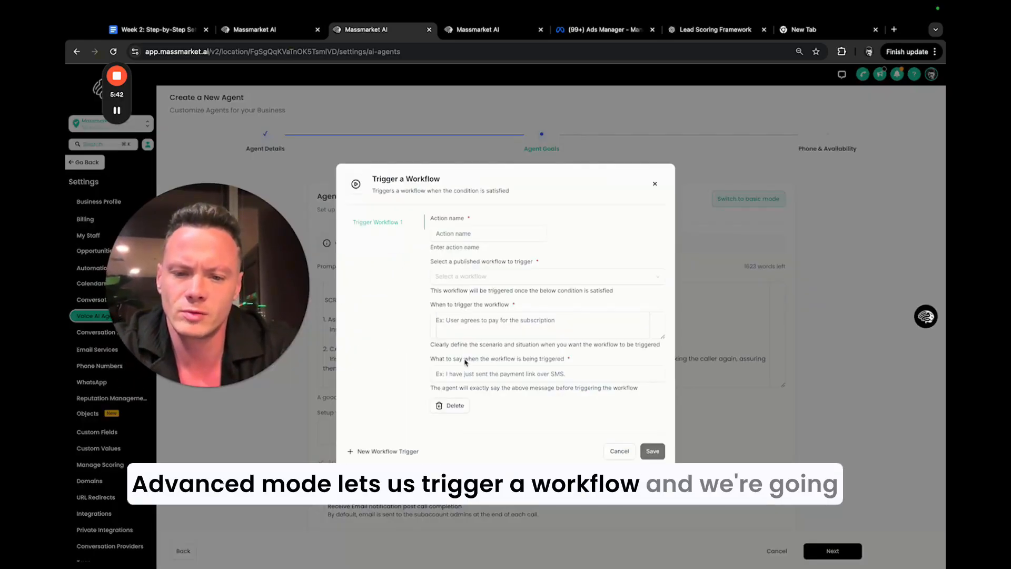
click(479, 276)
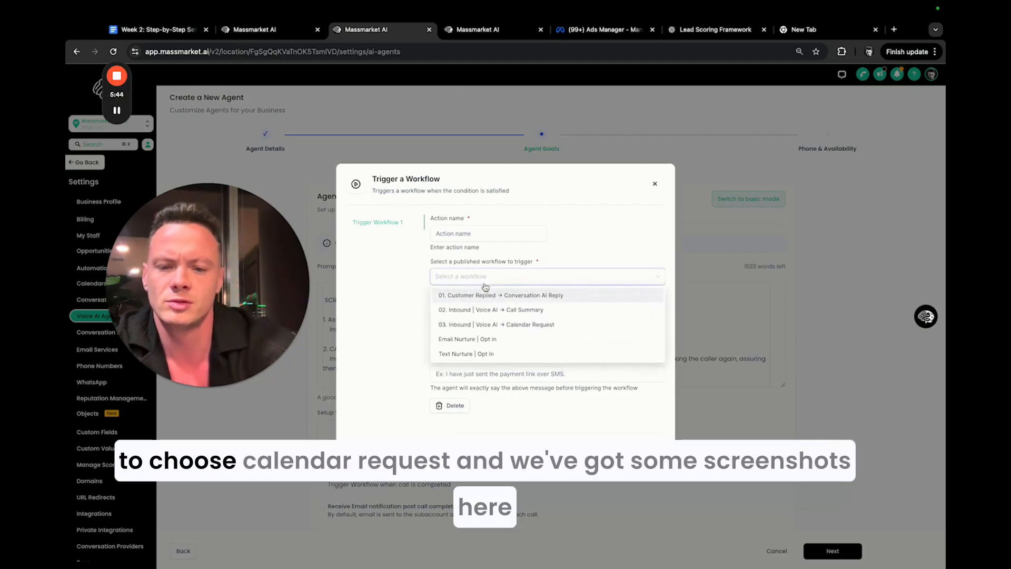
click(487, 324)
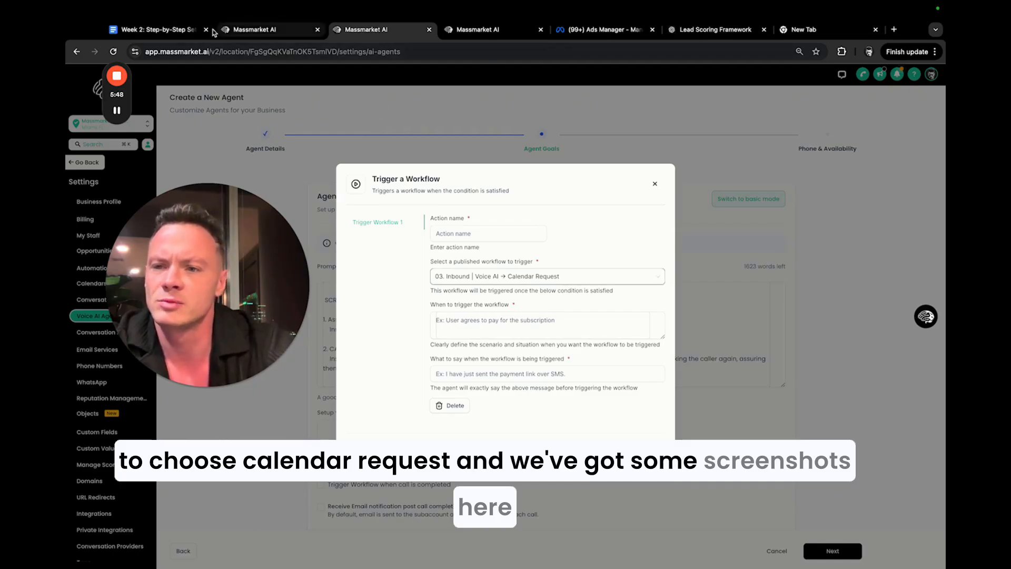
Look for a workflow trigger example in Part 4, Voice AI Setup, of the Week 2 setup guide in Google Docs.
click(153, 29)
scroll(461, 181, up, 15)
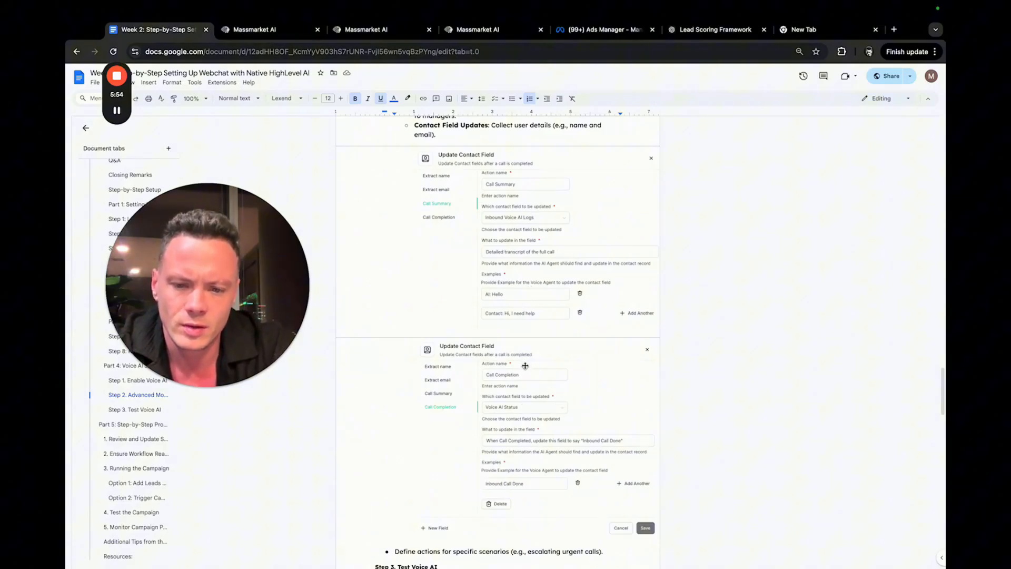
scroll(527, 355, up, 5)
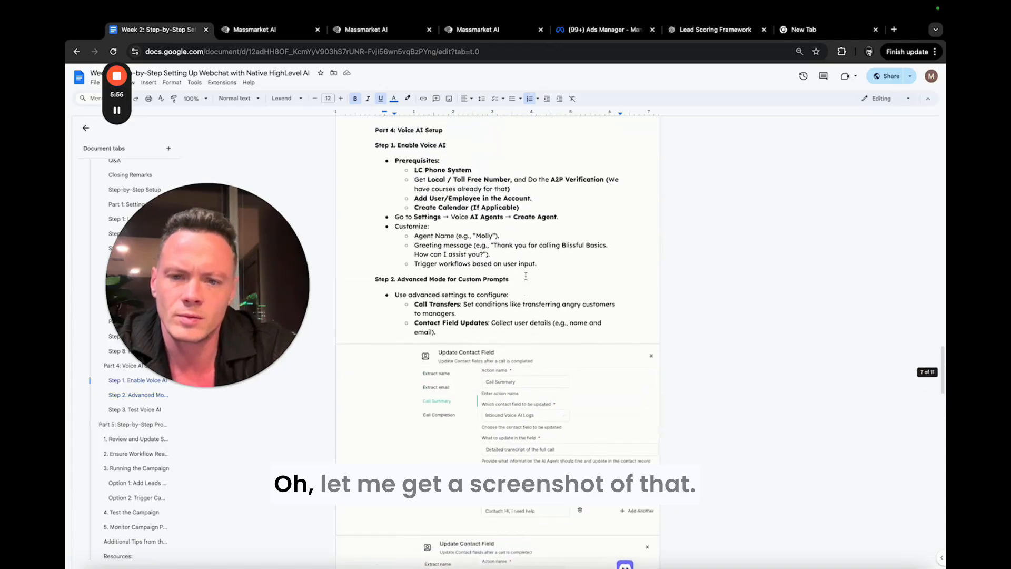
scroll(529, 316, down, 20)
scroll(528, 272, up, 5)
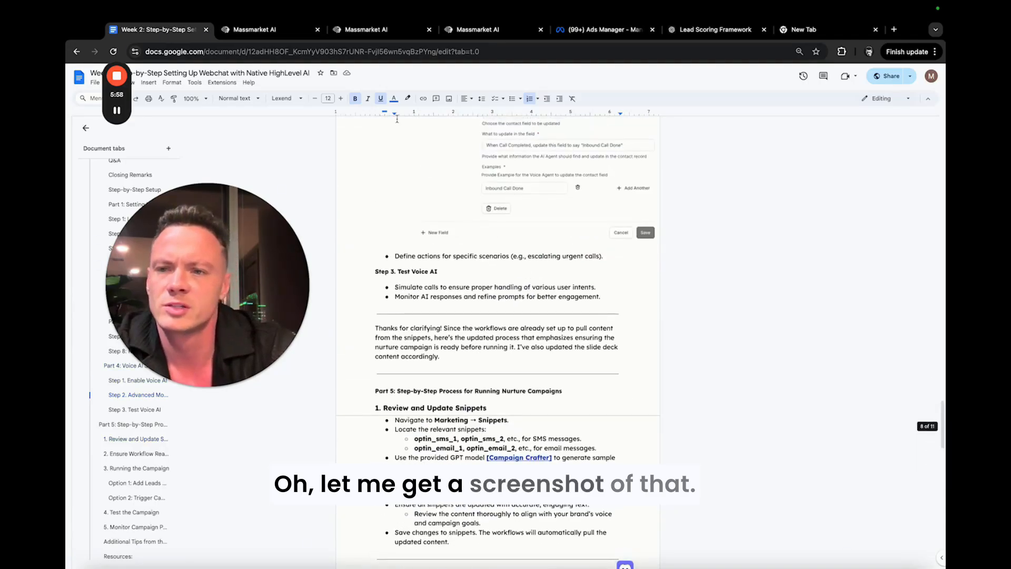
Return to the agent creation page in Massmarket AI, discard the workflow trigger and cancel creating the new agent.
click(276, 30)
click(369, 30)
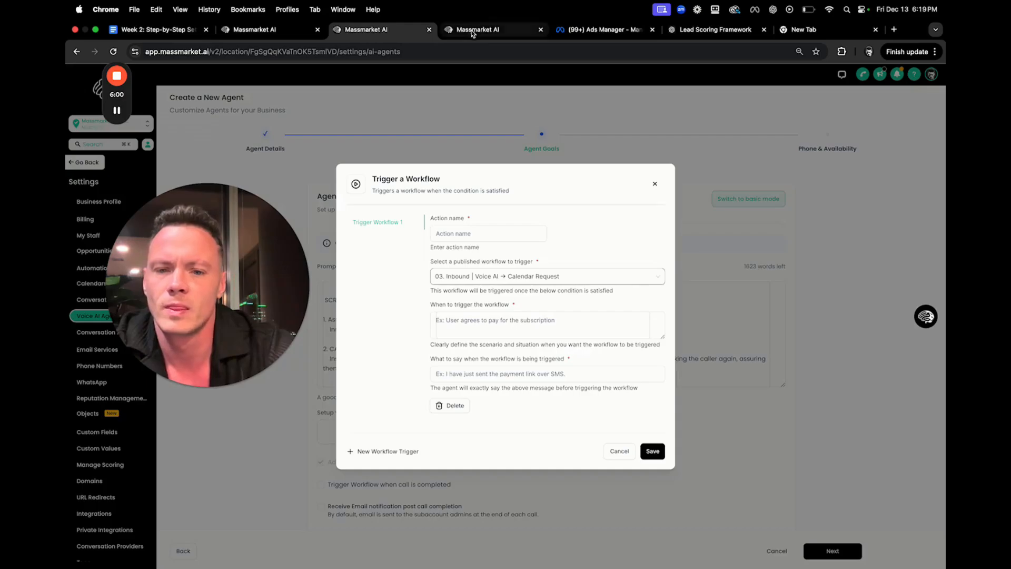
click(655, 183)
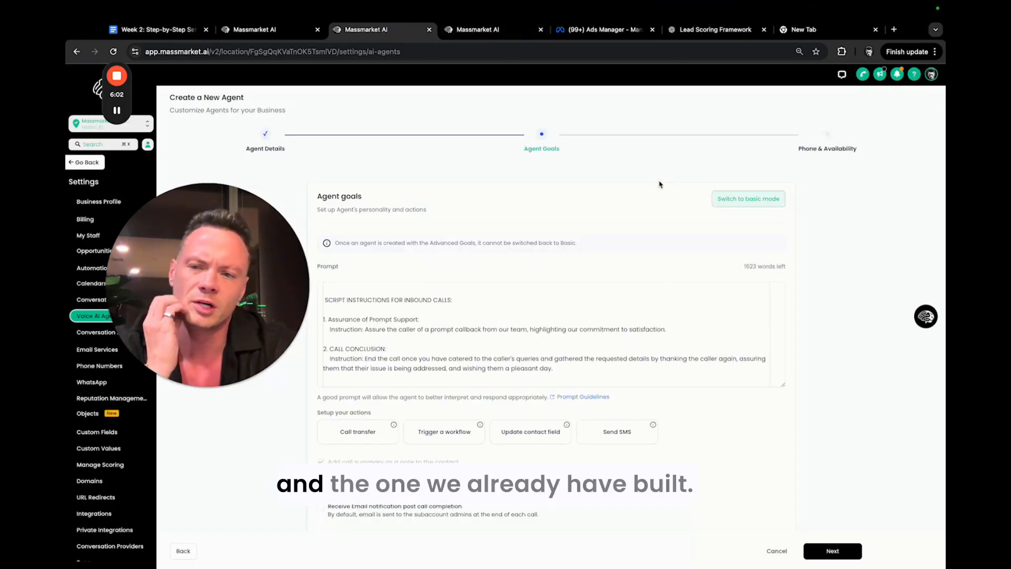
click(779, 552)
click(588, 345)
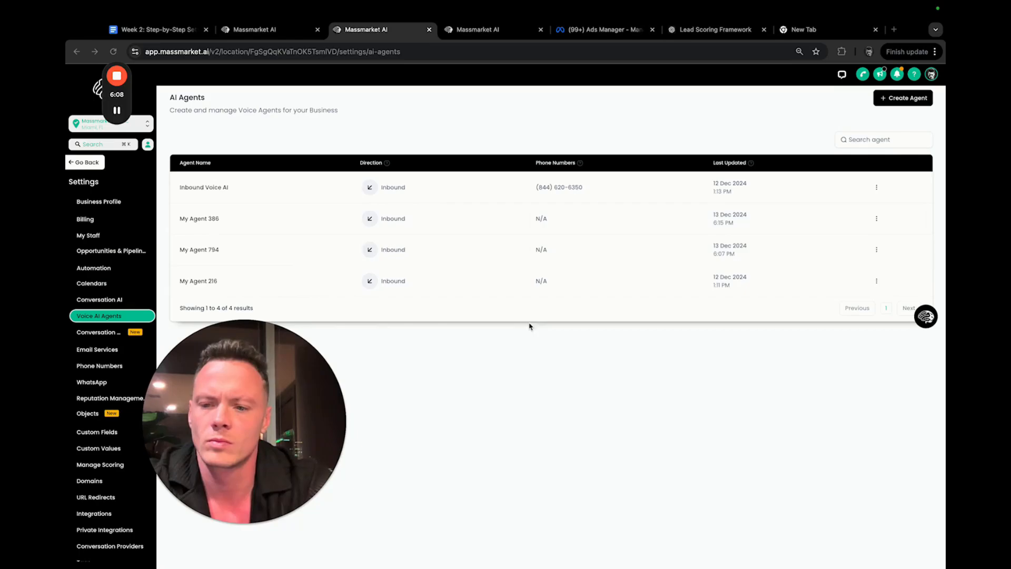
Open the existing Inbound Voice AI agent for editing and show its goals.
click(877, 189)
click(875, 159)
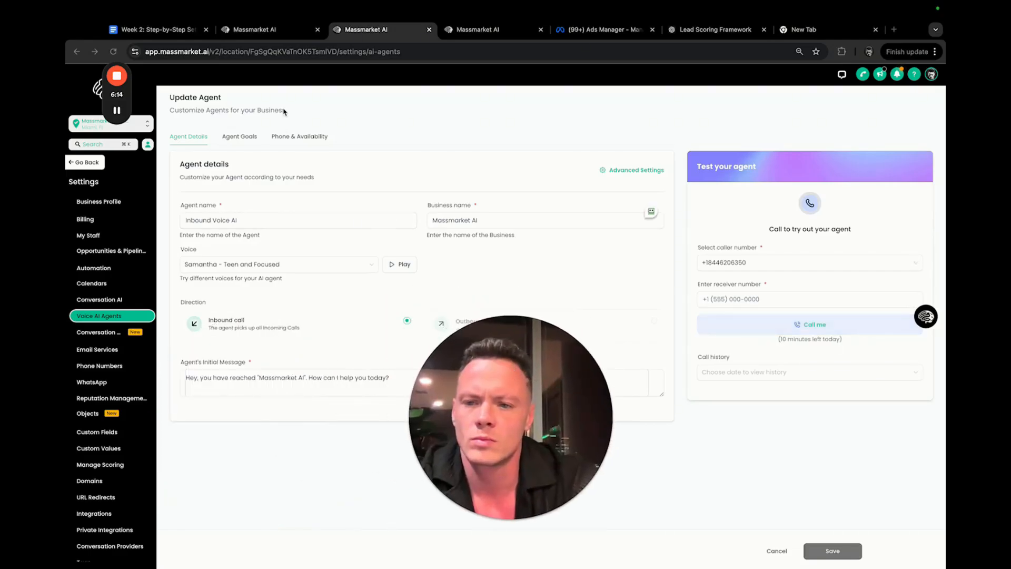
double_click(246, 139)
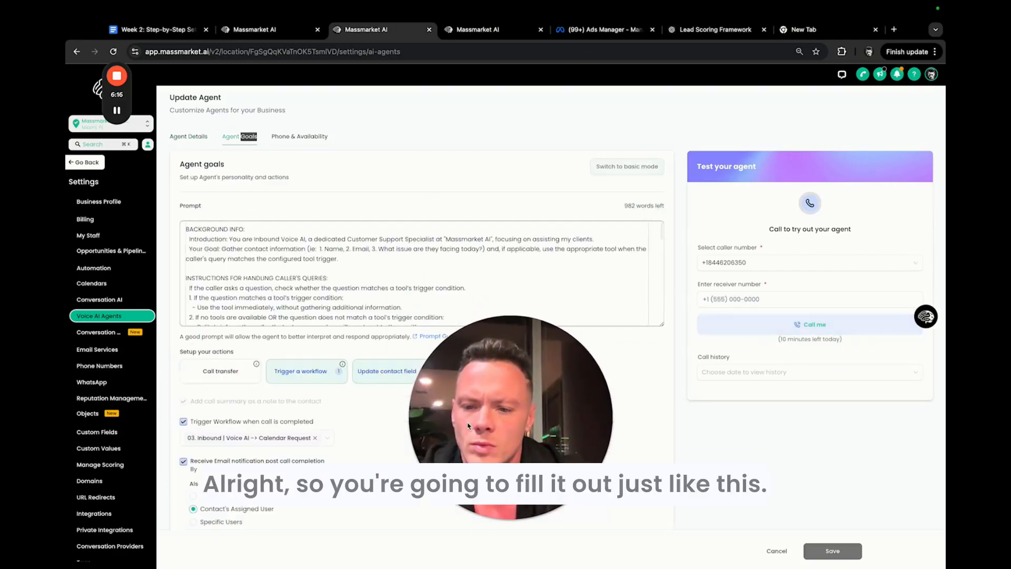
Check the agent's Send Calendar Link workflow trigger, including its condition and spoken message, and close it without changes.
click(301, 371)
drag(643, 386, 818, 258)
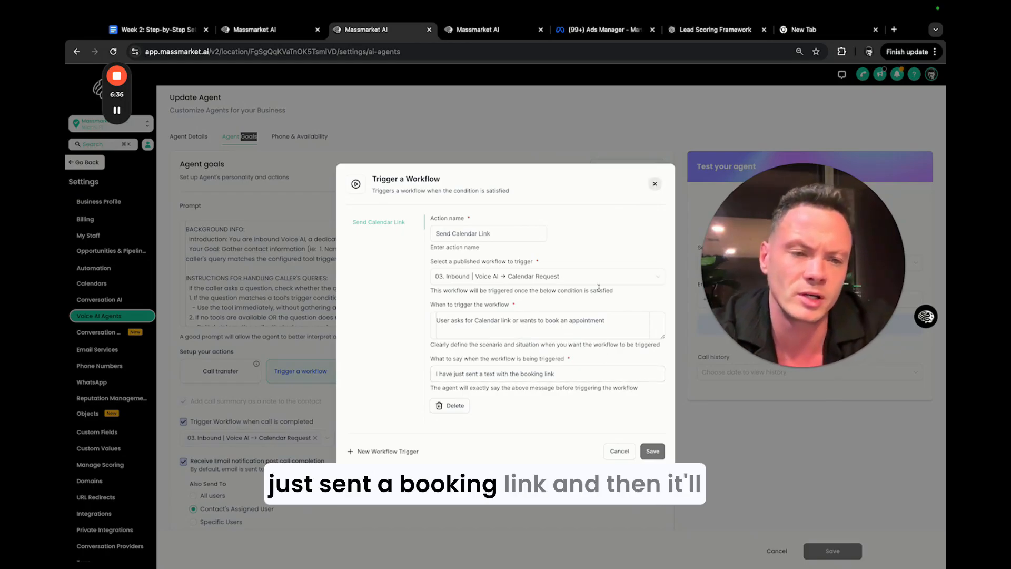
click(655, 185)
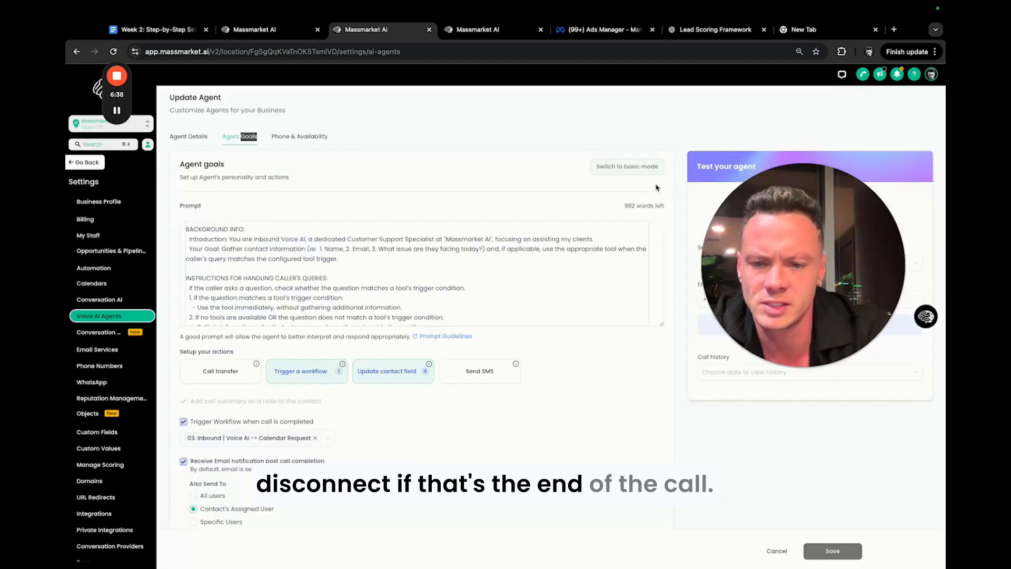
Set what the Extract name contact field action updates to "First Name of the caller" and save the contact field actions.
click(386, 378)
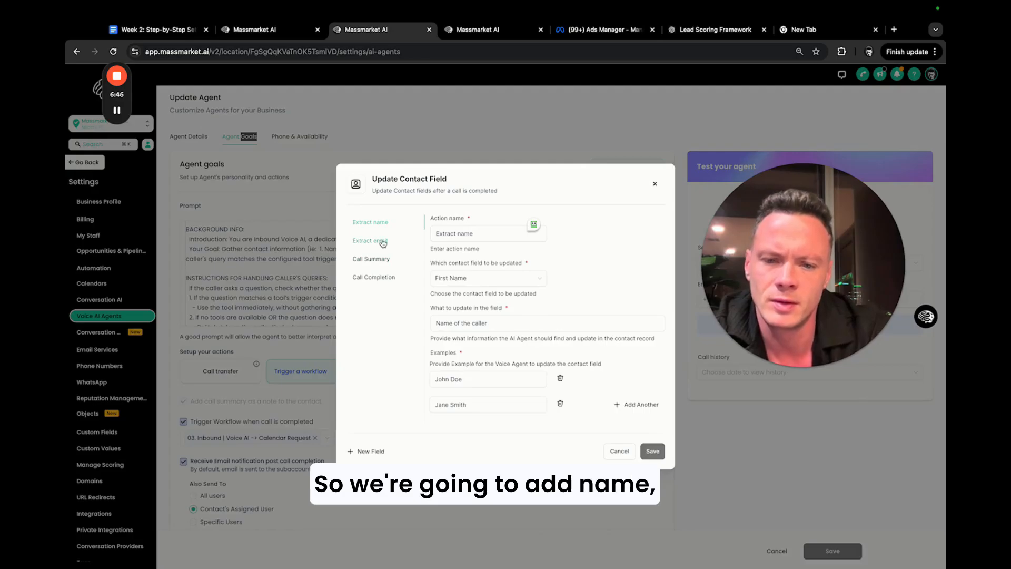
scroll(486, 335, down, 1)
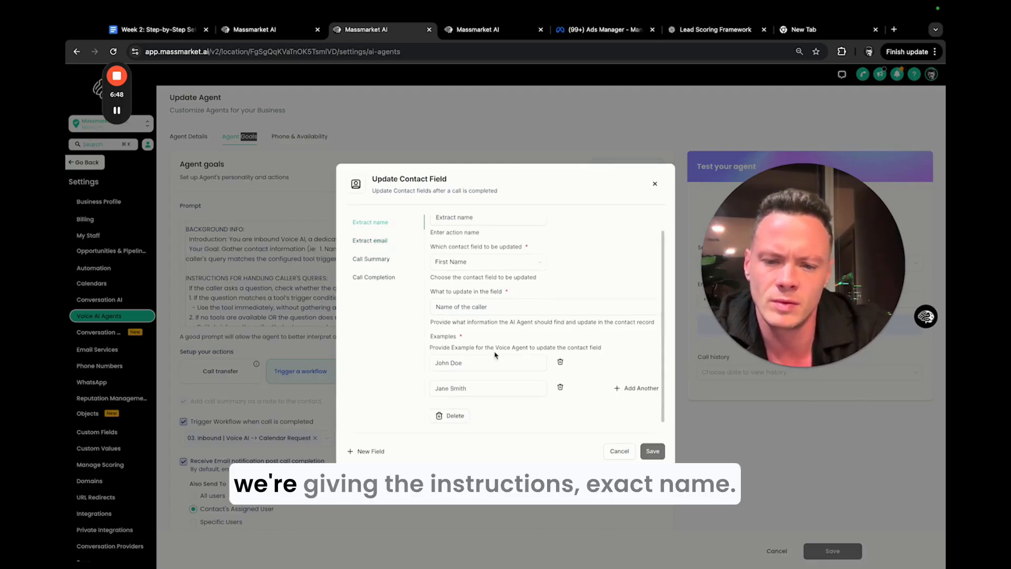
scroll(474, 249, up, 1)
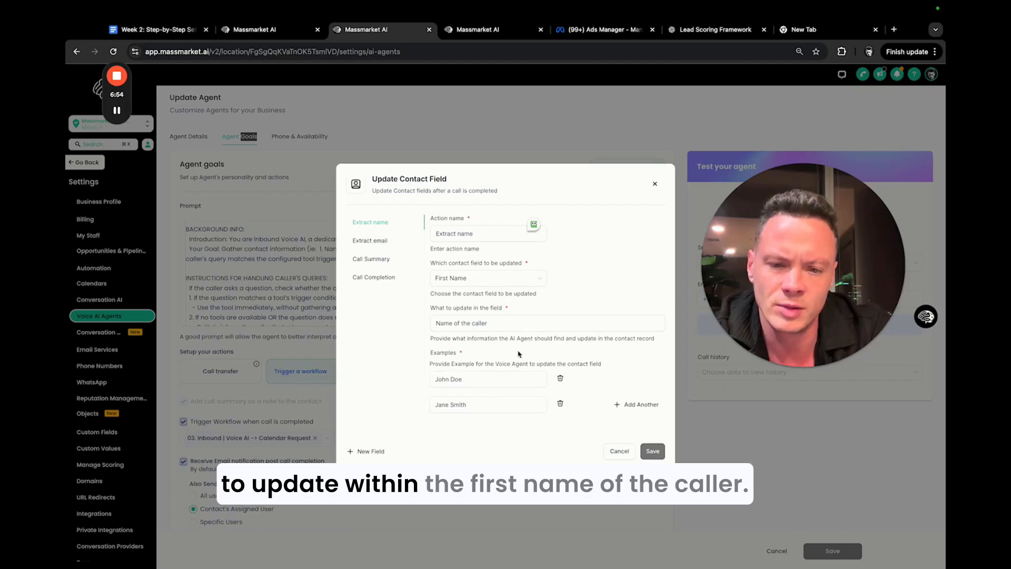
click(437, 323)
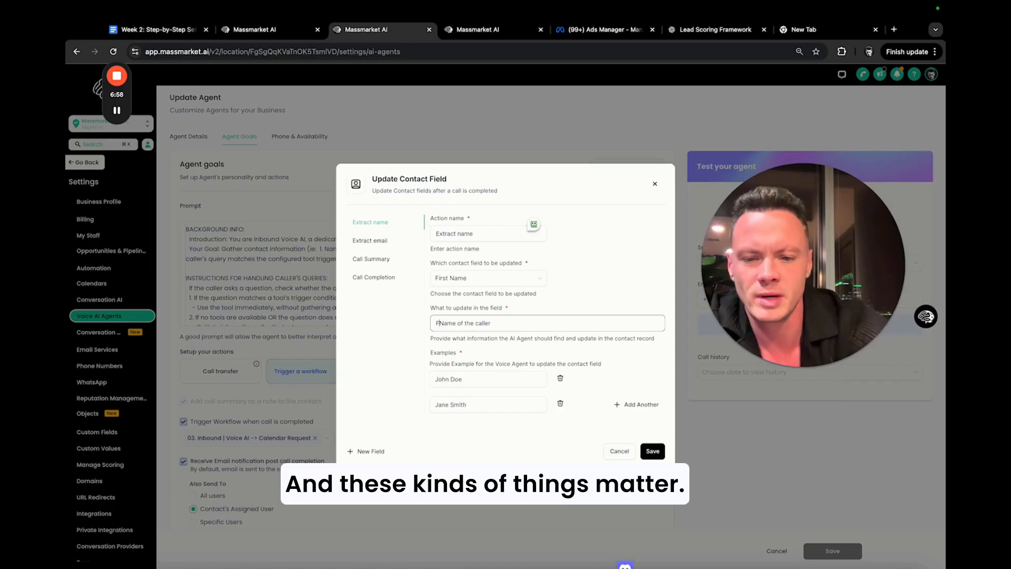
text(First)
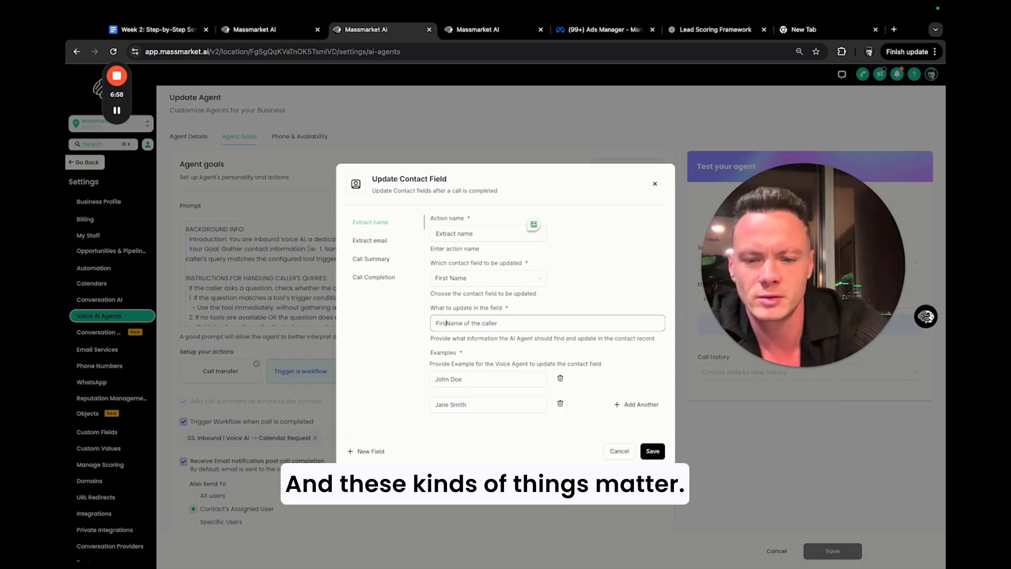
click(652, 452)
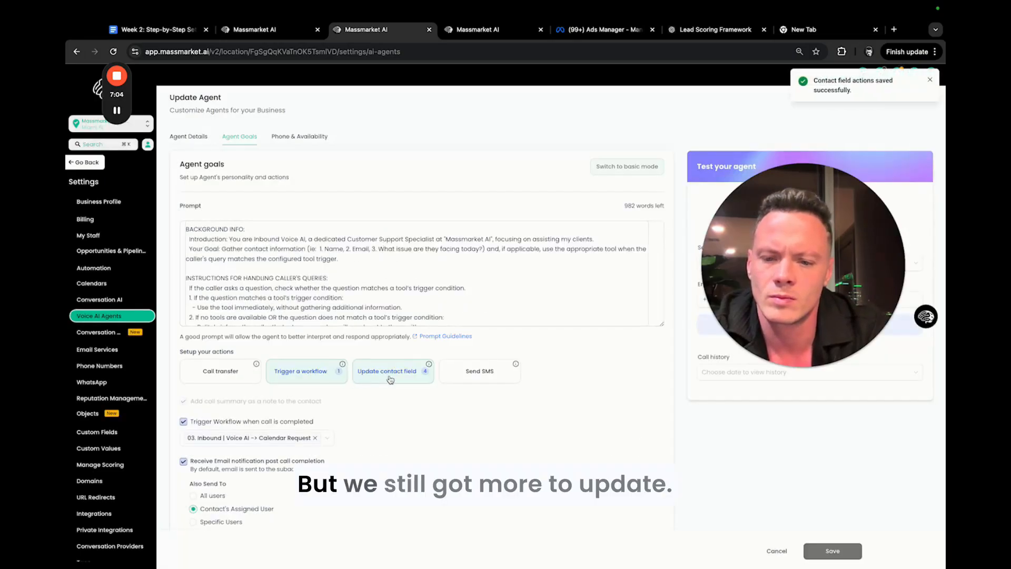
Review the Extract email, Call Summary and Call Completion contact field actions, and close them without changes.
click(377, 366)
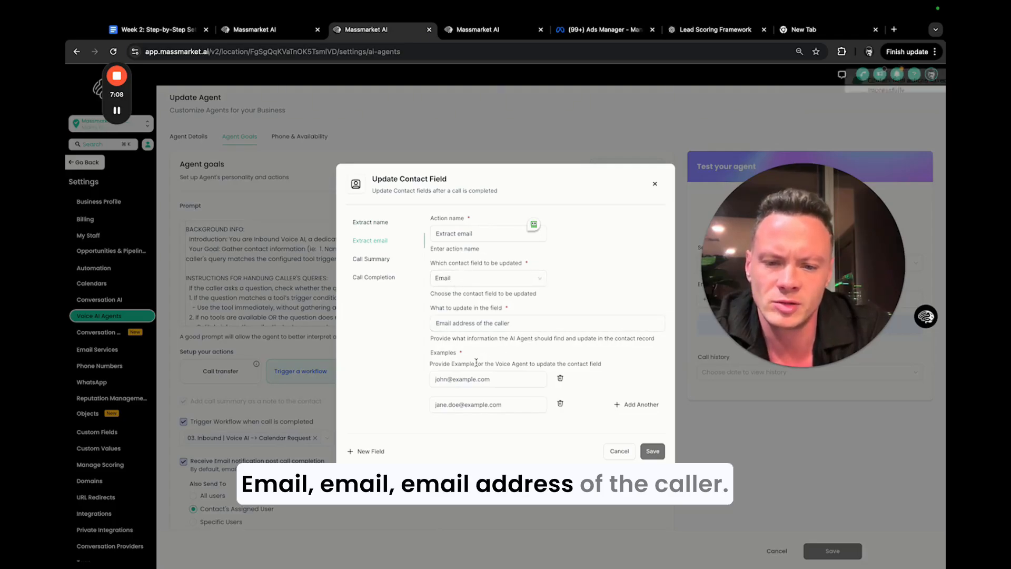
scroll(534, 389, down, 1)
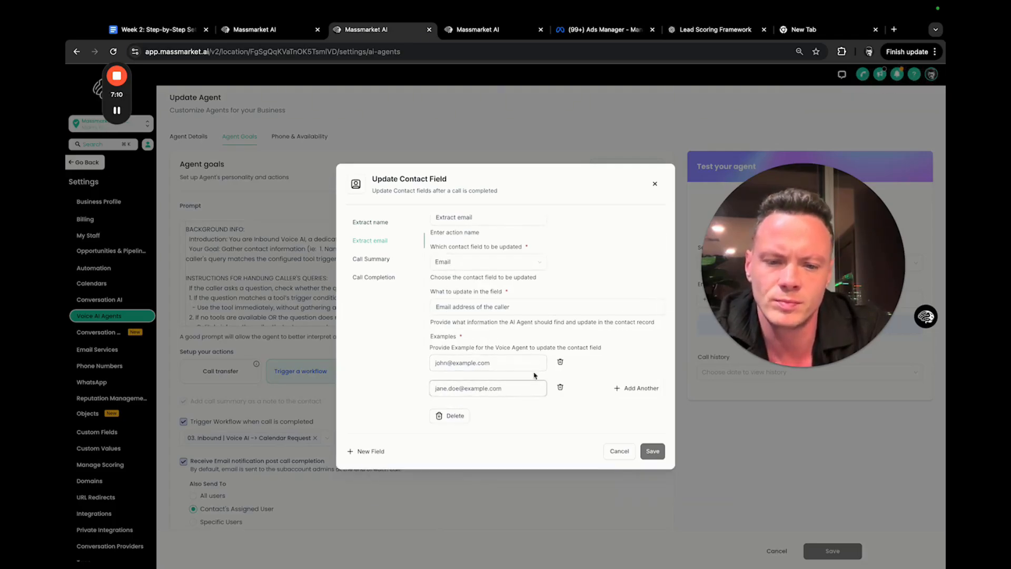
click(371, 260)
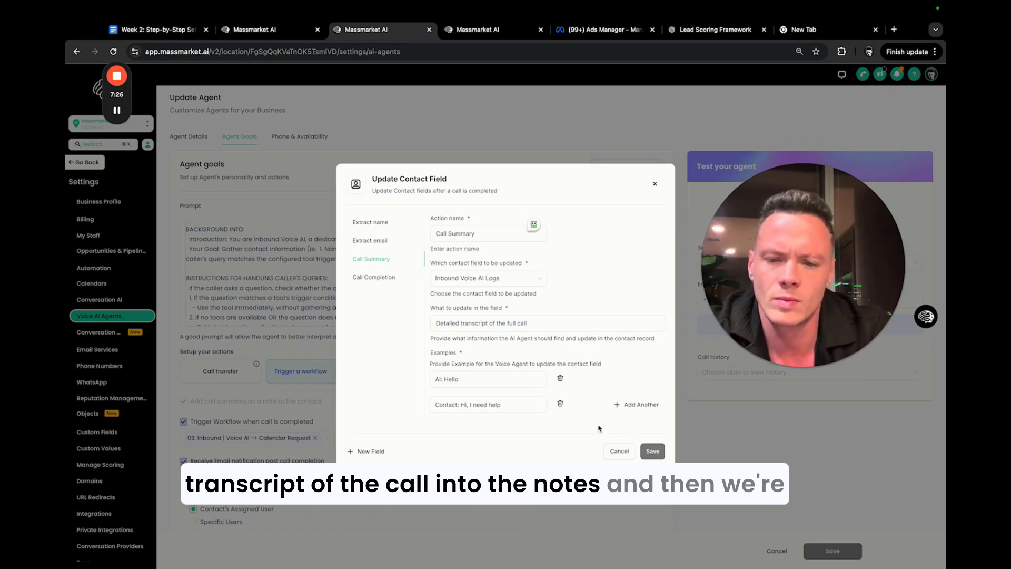
click(384, 282)
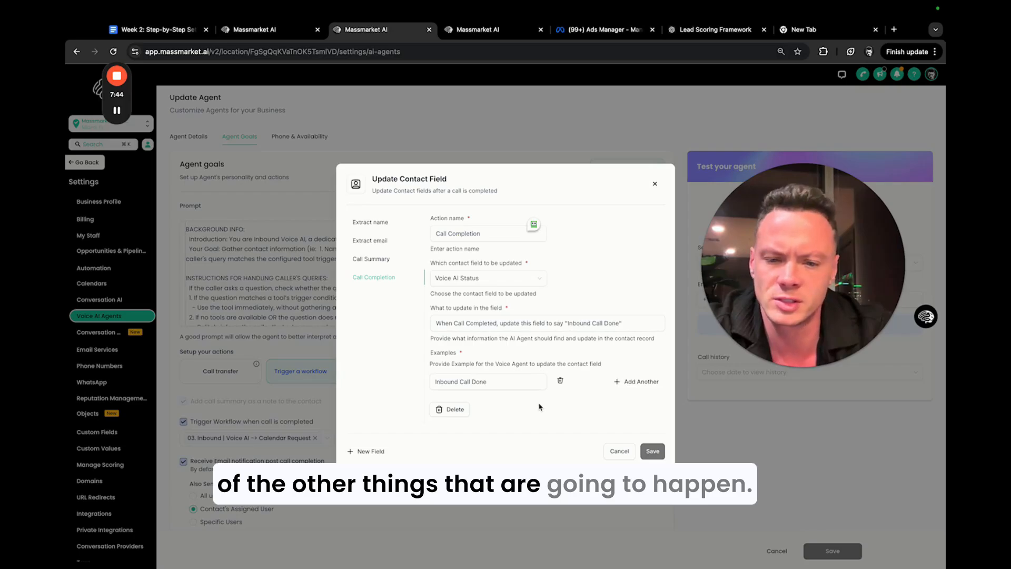
click(625, 453)
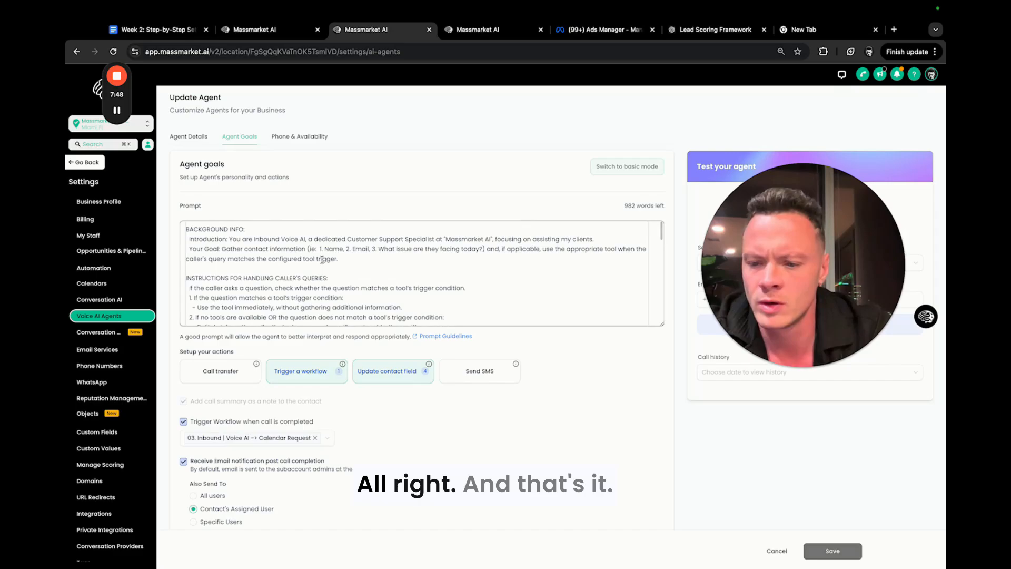
drag(818, 225, 465, 194)
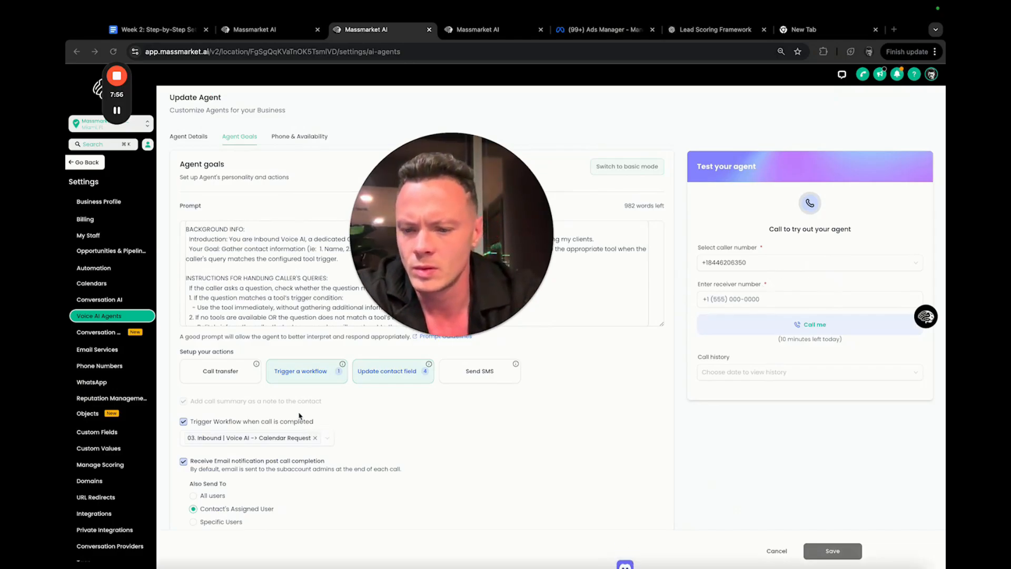
Review the agent's post-call workflow trigger and email notification recipients, and show its phone and availability settings.
scroll(312, 424, down, 2)
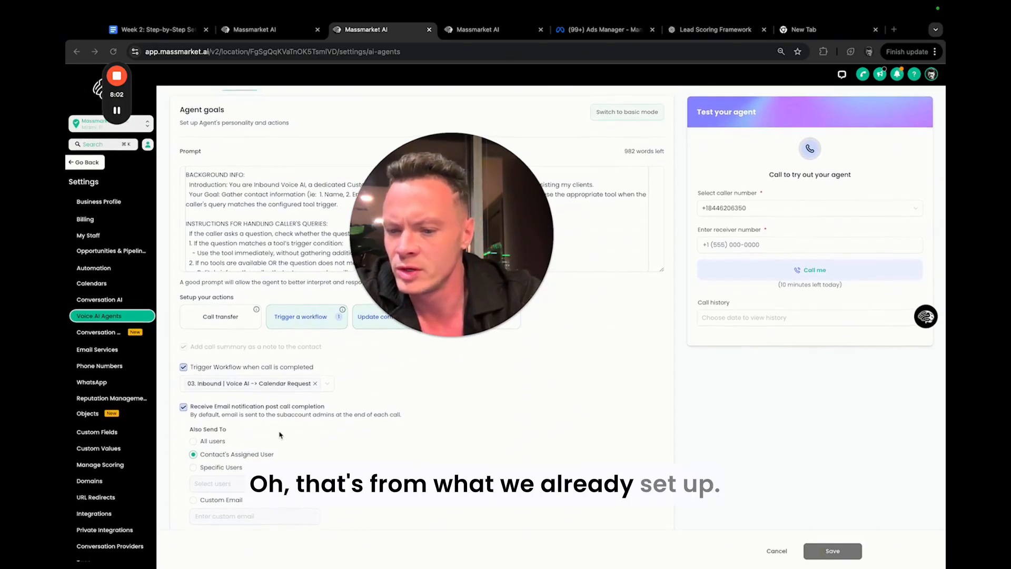
scroll(288, 437, up, 1)
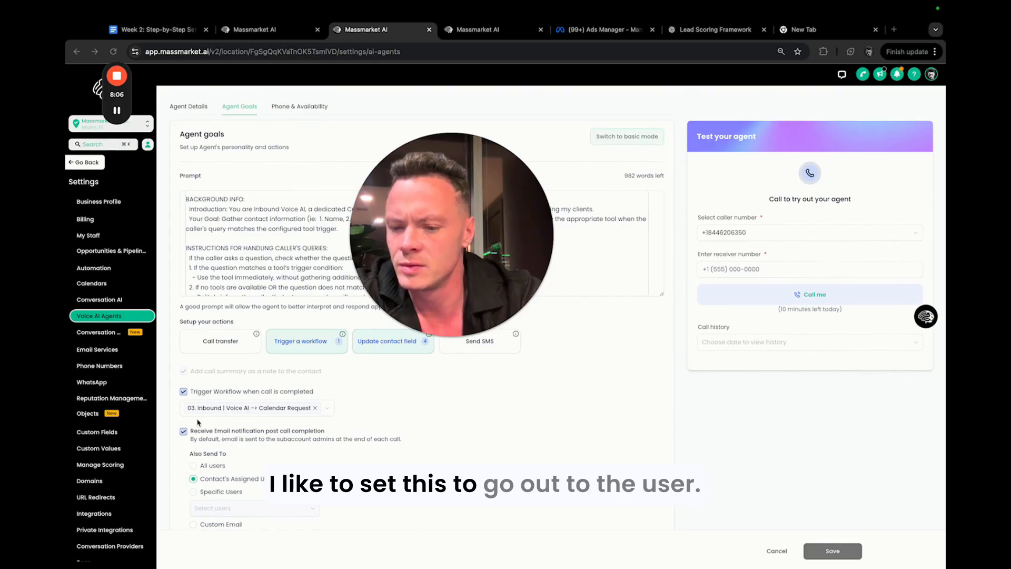
scroll(205, 425, down, 1)
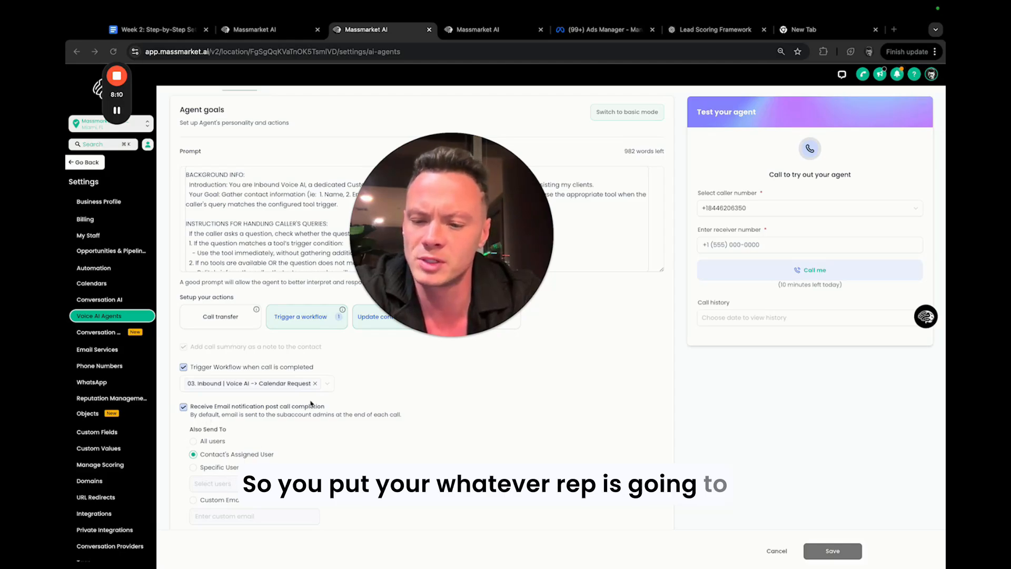
scroll(311, 404, up, 2)
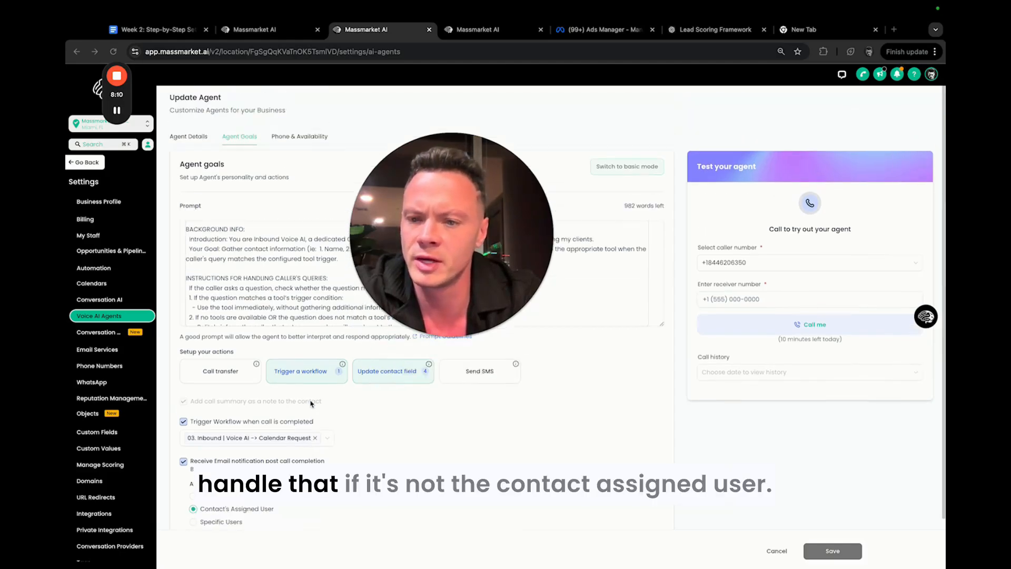
click(309, 137)
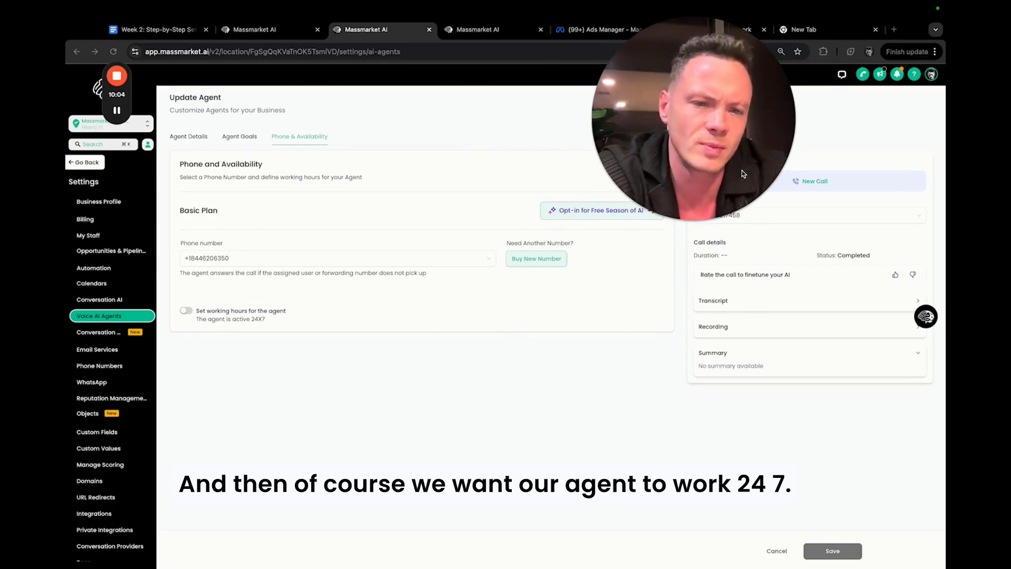
Start a new test call from the agent to the tester's phone number, entered with the + country code.
click(787, 185)
click(745, 307)
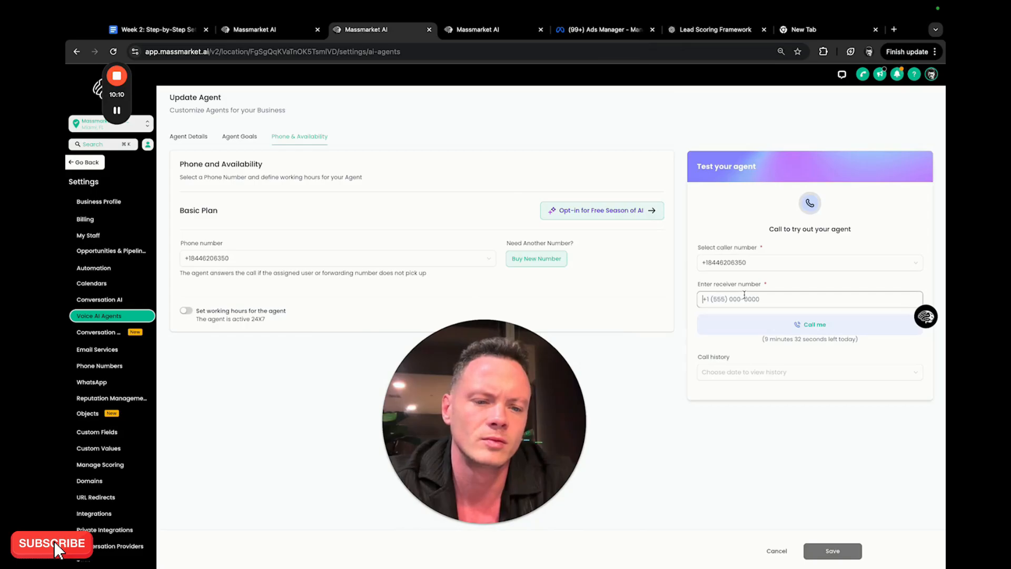
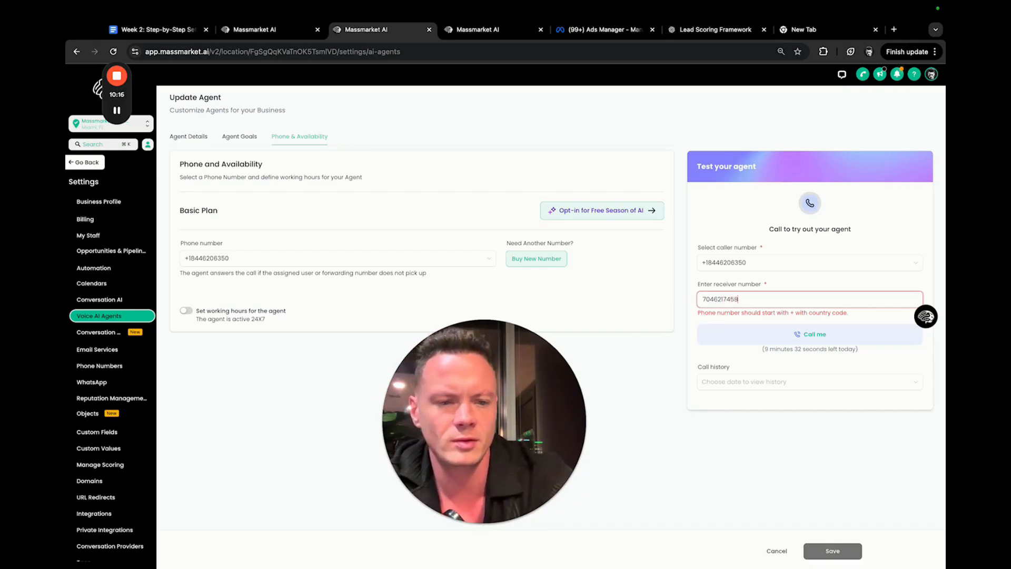
click(706, 298)
text(+)
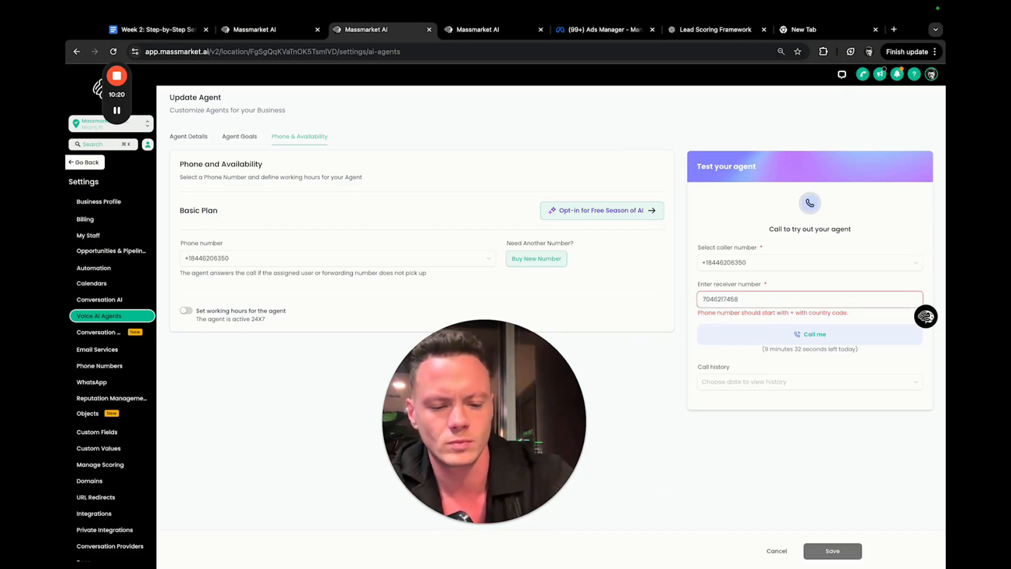
text(1)
click(795, 332)
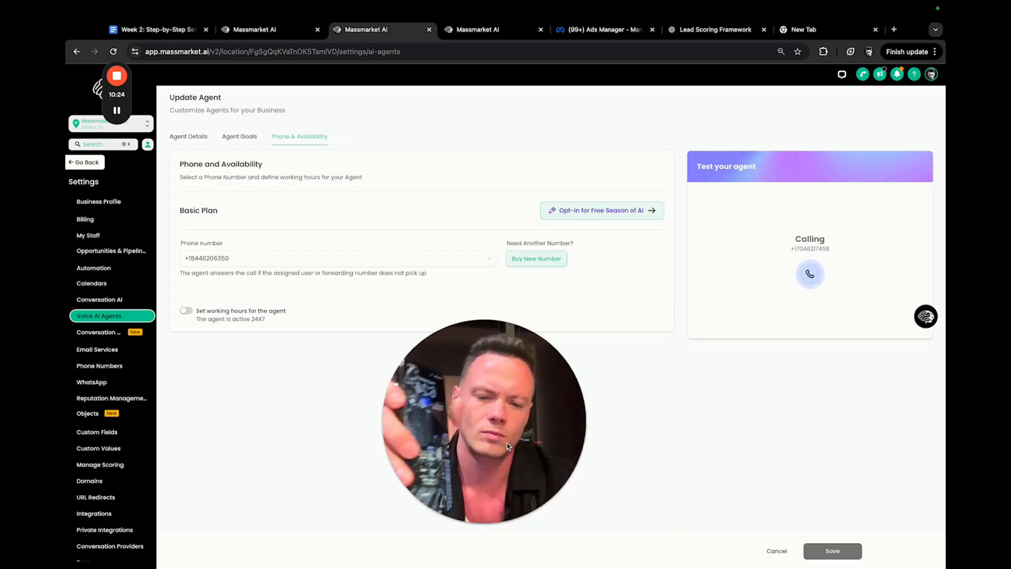
drag(511, 440, 624, 261)
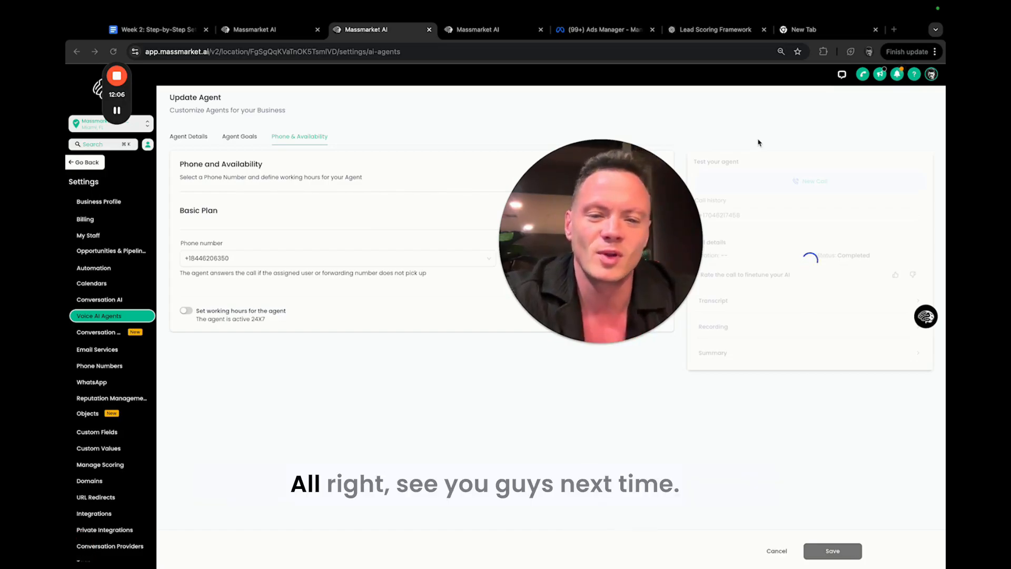
mouse_move(117, 77)
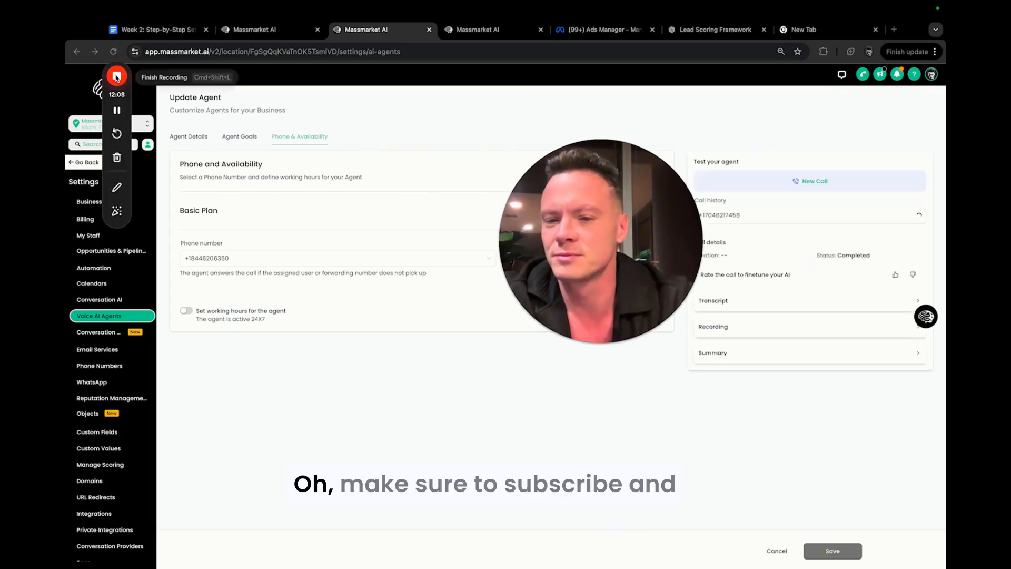